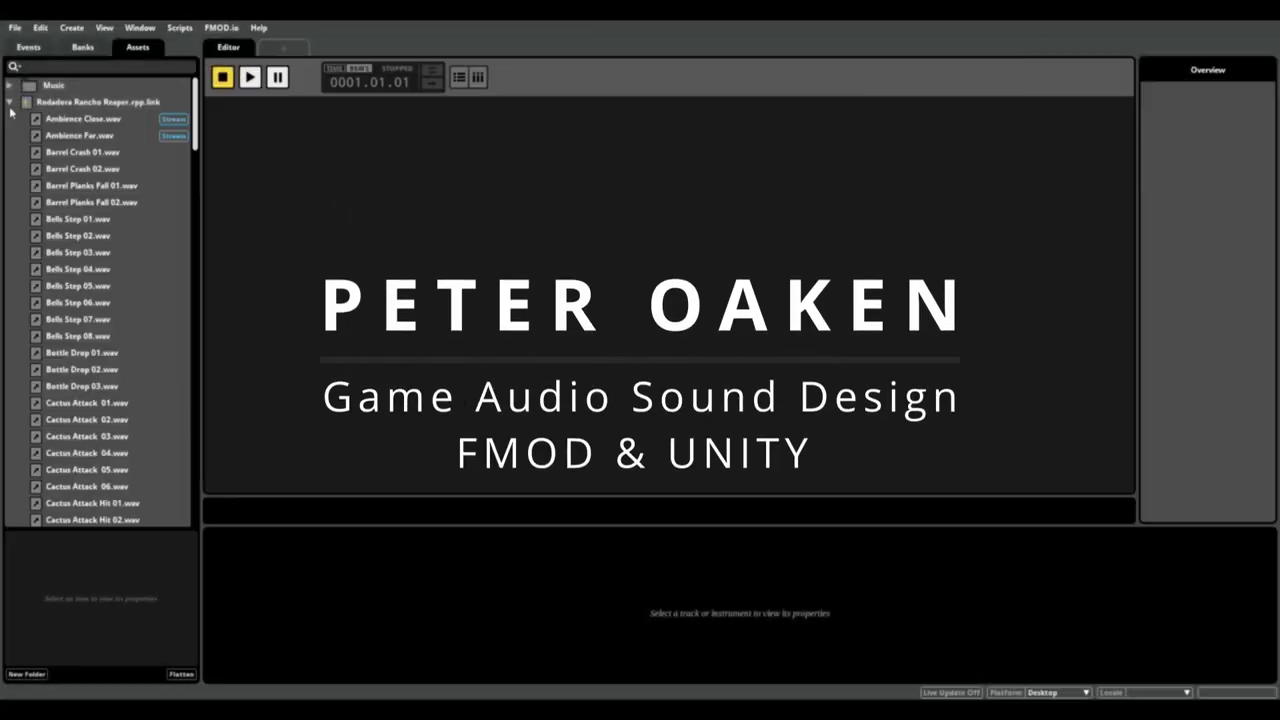
Show the project's events, expand the SFX folder and play Barrel Destroy.
mouse_move(198, 142)
mouse_down()
mouse_move(200, 500)
mouse_move(214, 358)
mouse_move(207, 101)
mouse_up()
click(28, 47)
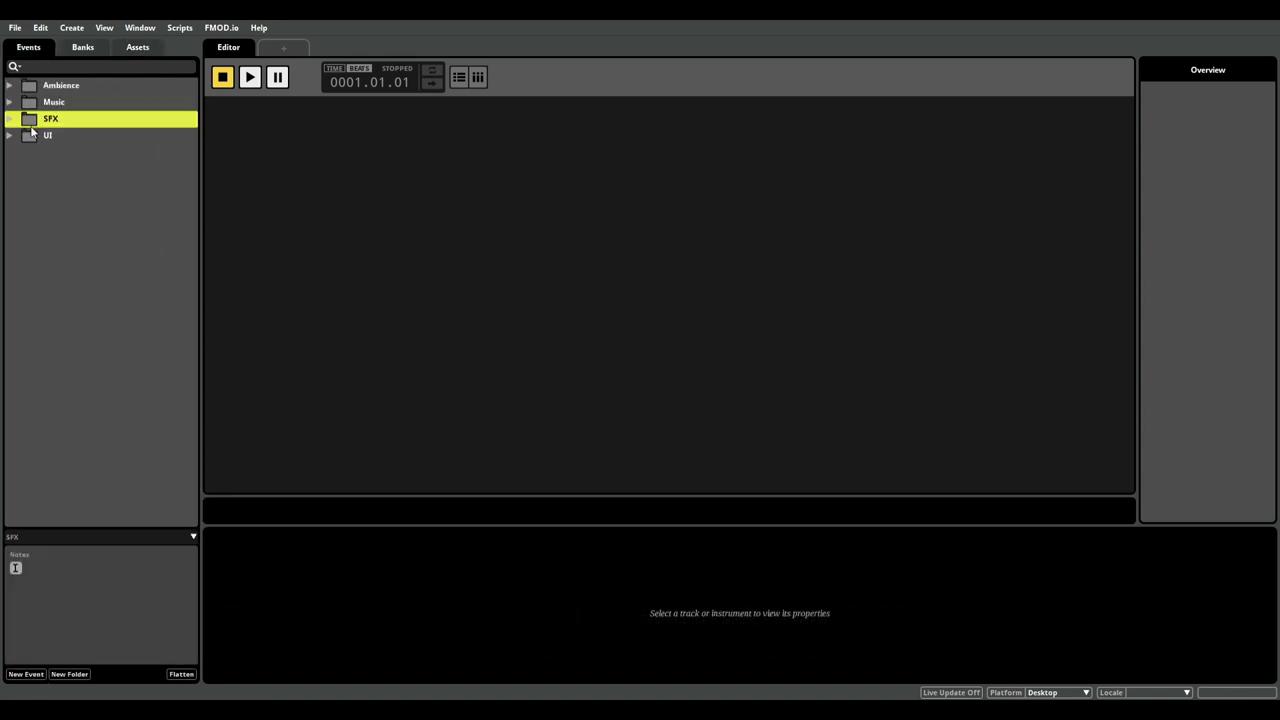
click(9, 120)
click(79, 136)
key(space)
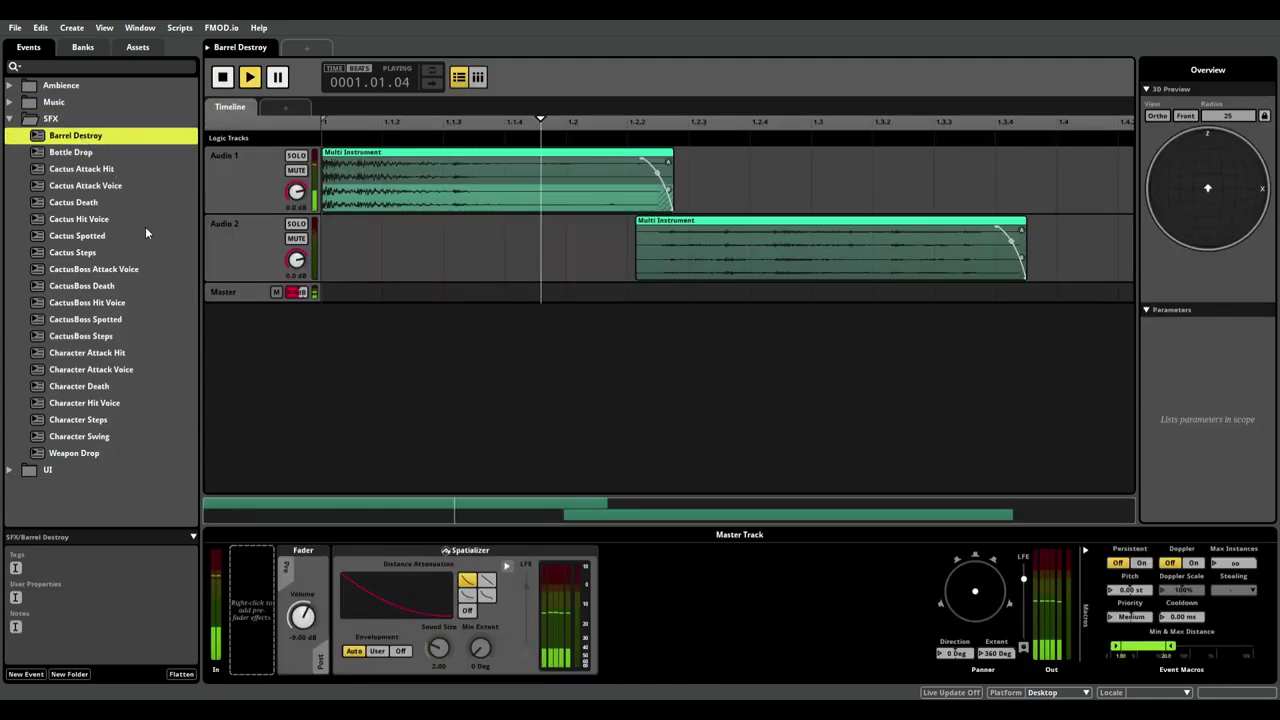
Audition the Cactus Attack Hit, Cactus Attack Voice, Cactus Death and CactusBoss Attack Voice events.
click(81, 169)
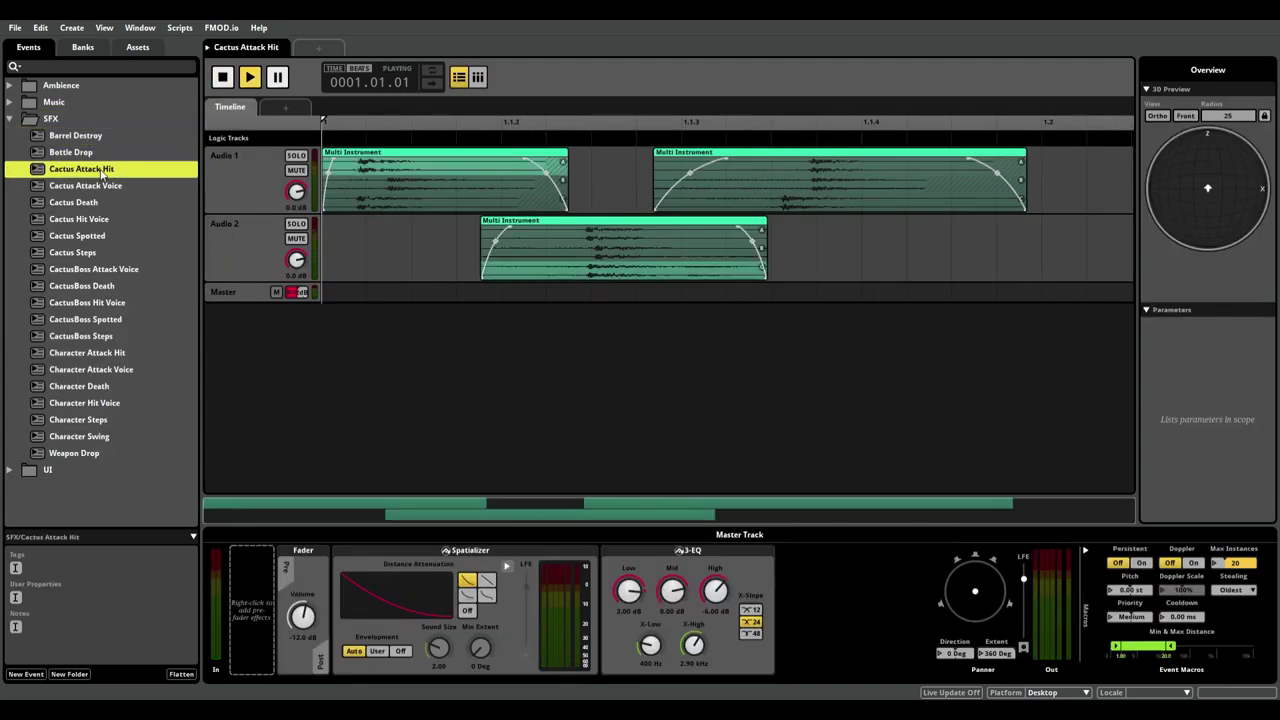
key(space)
click(98, 187)
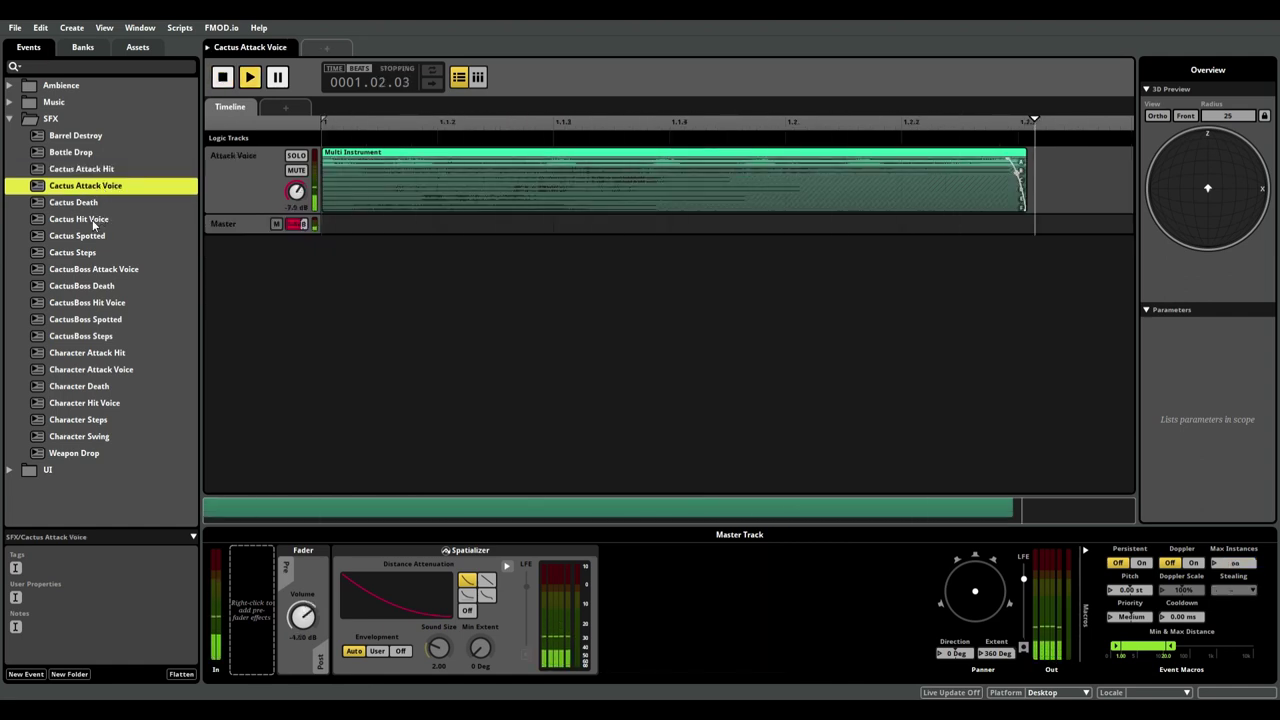
click(91, 205)
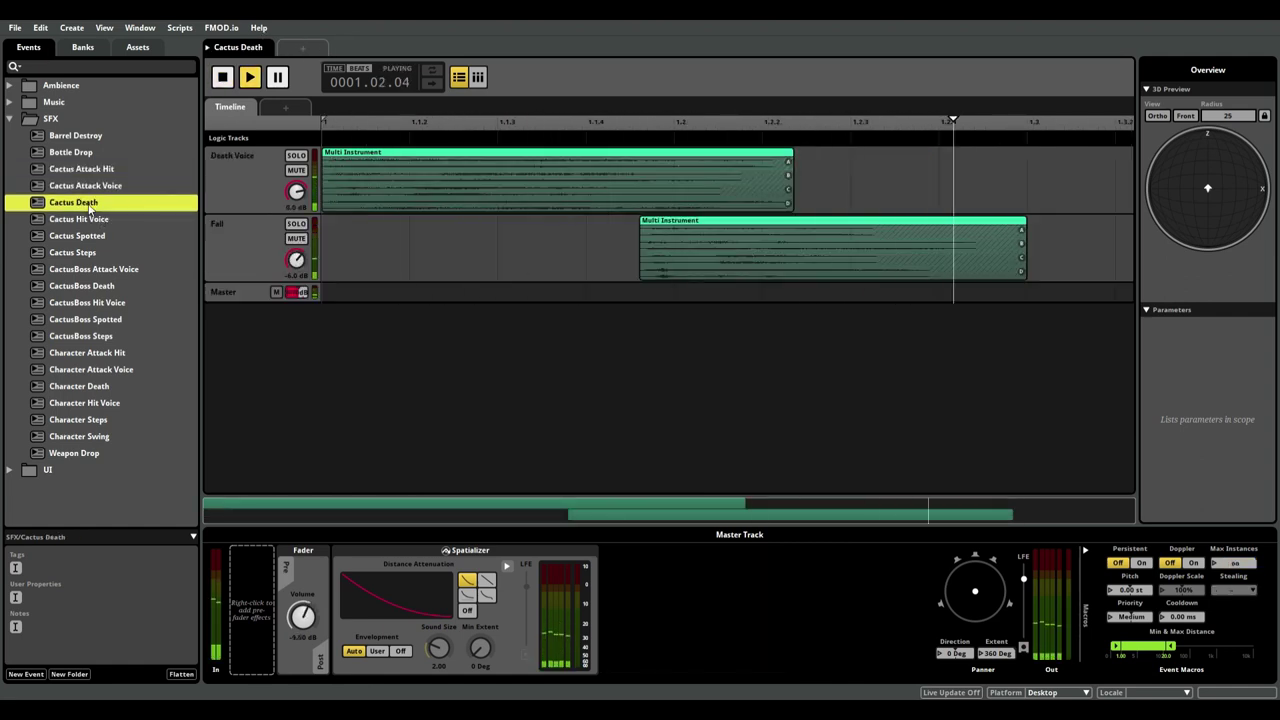
click(113, 273)
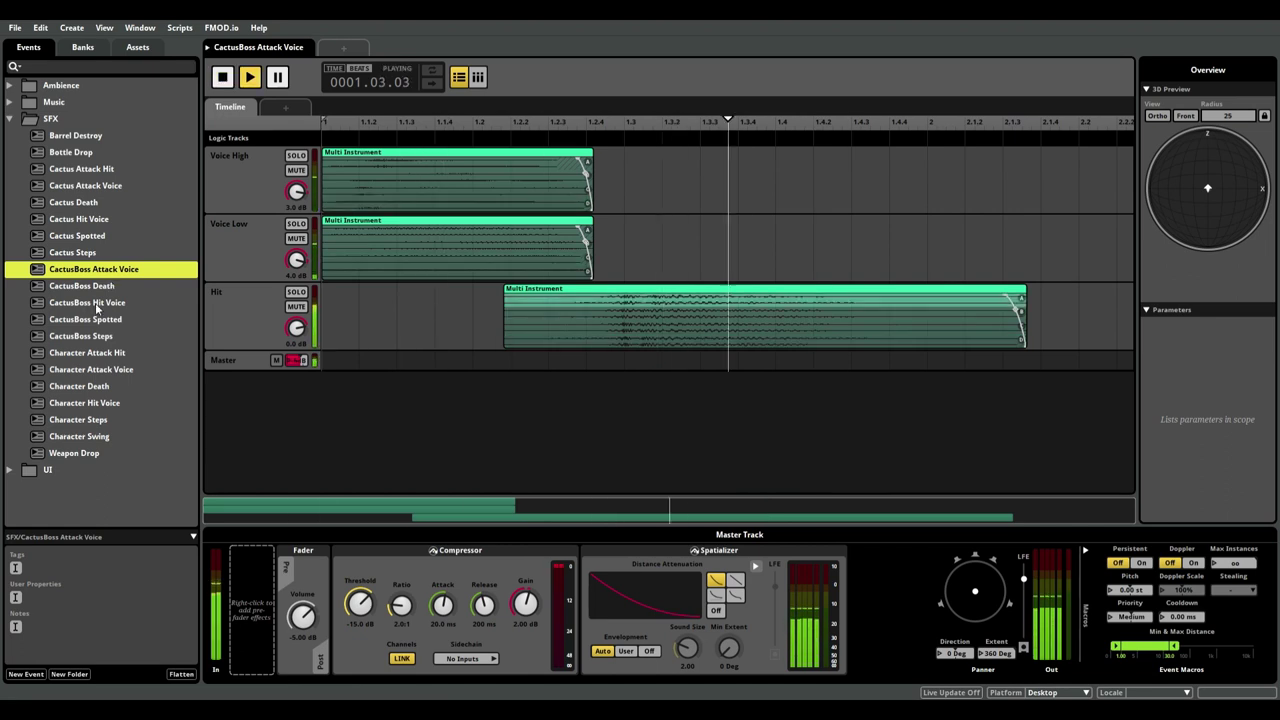
Audition the Character Attack Hit, Attack Voice, Death, Steps and Swing events.
click(110, 353)
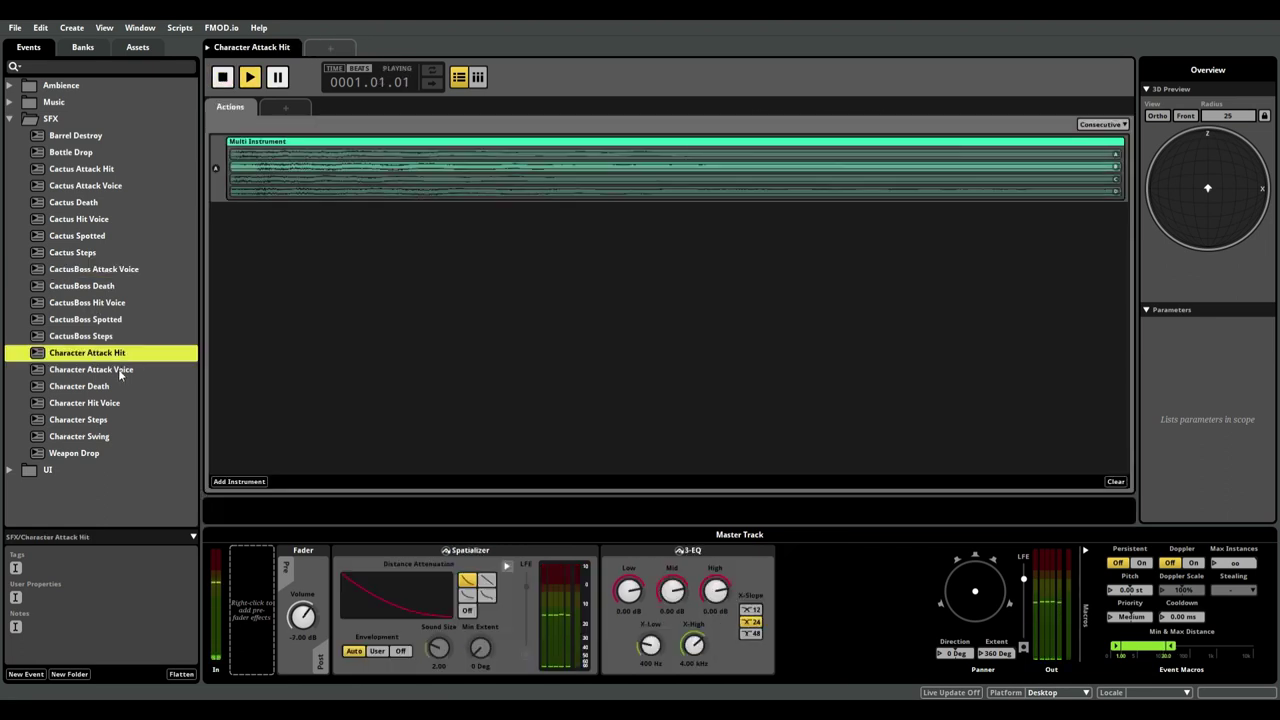
click(113, 372)
key(space)
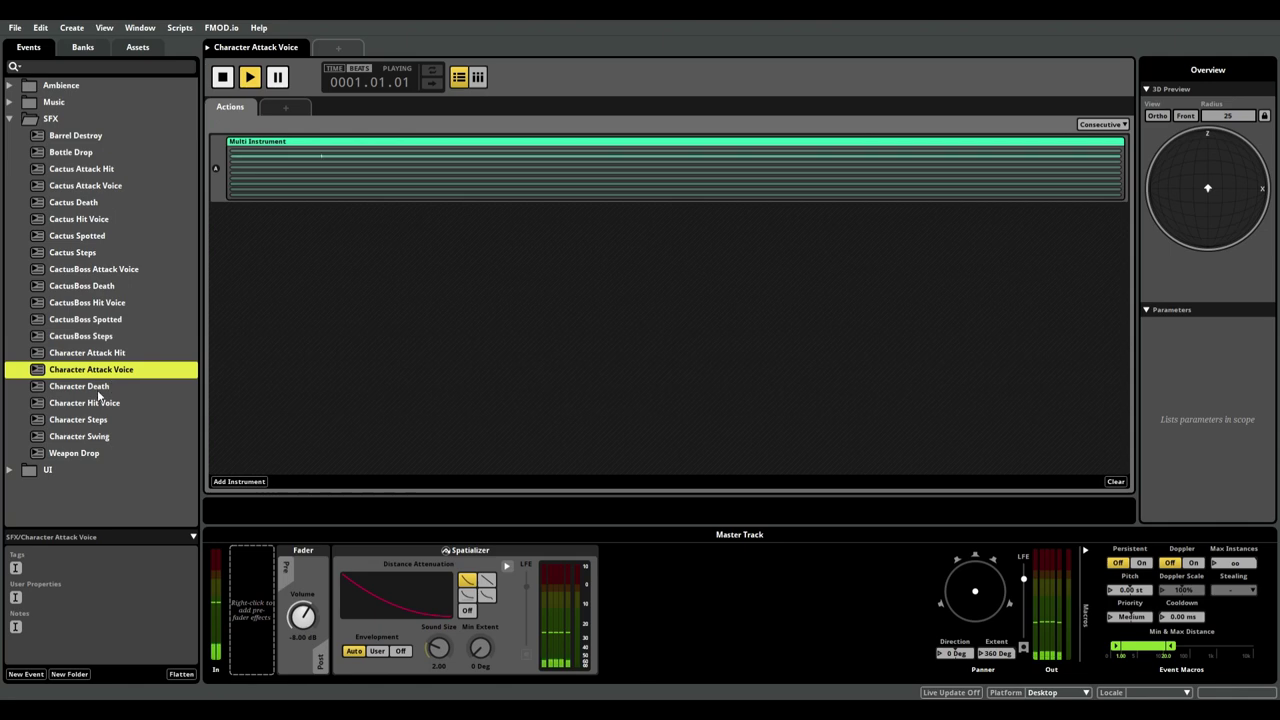
click(100, 388)
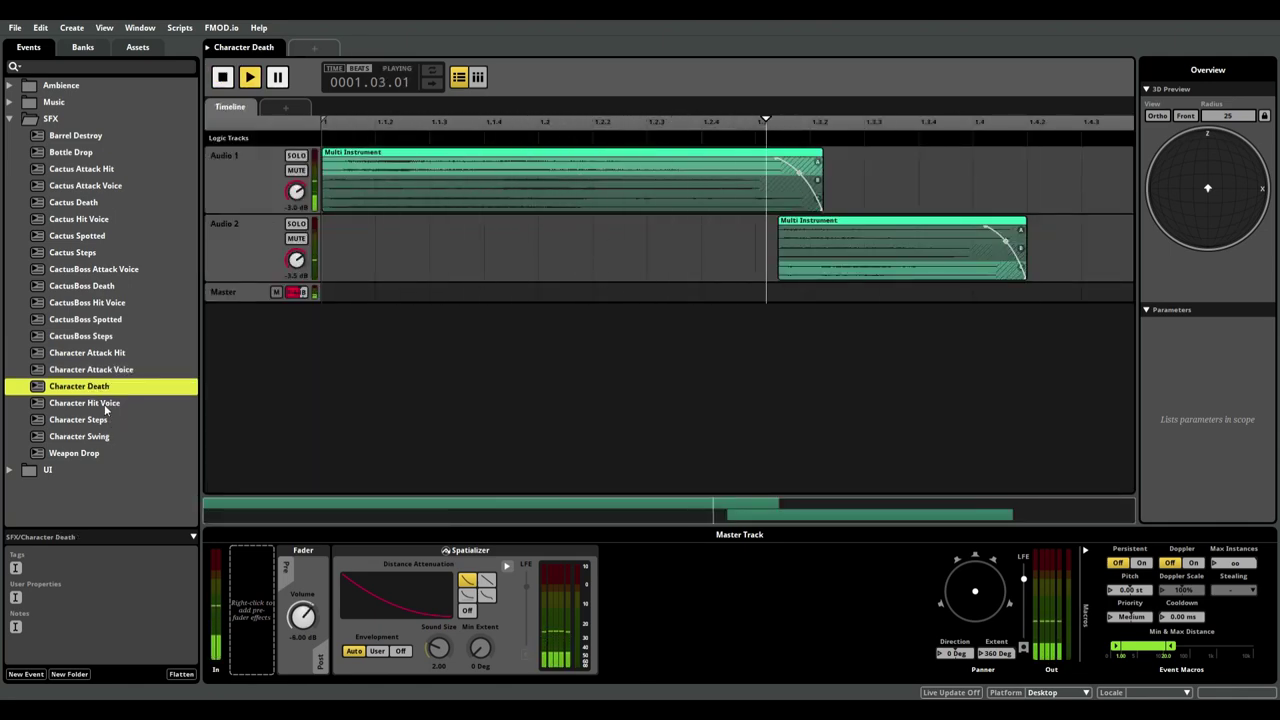
click(89, 421)
key(space)
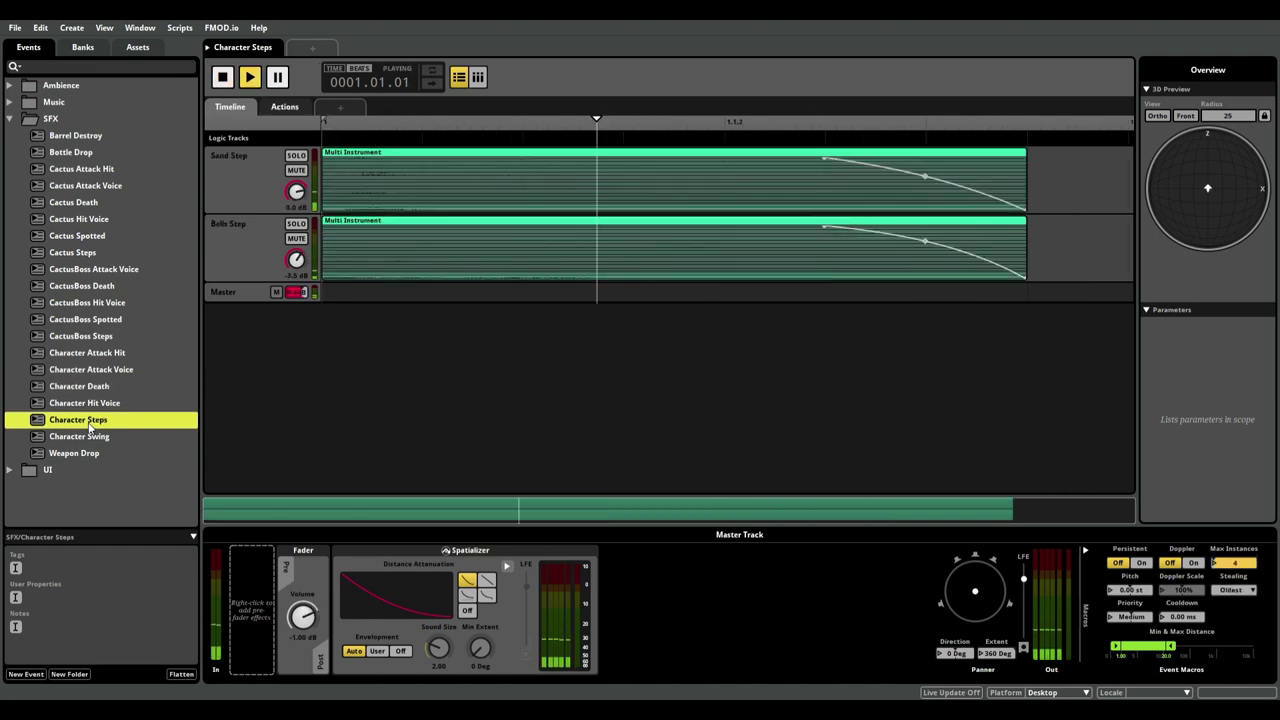
click(87, 442)
key(space)
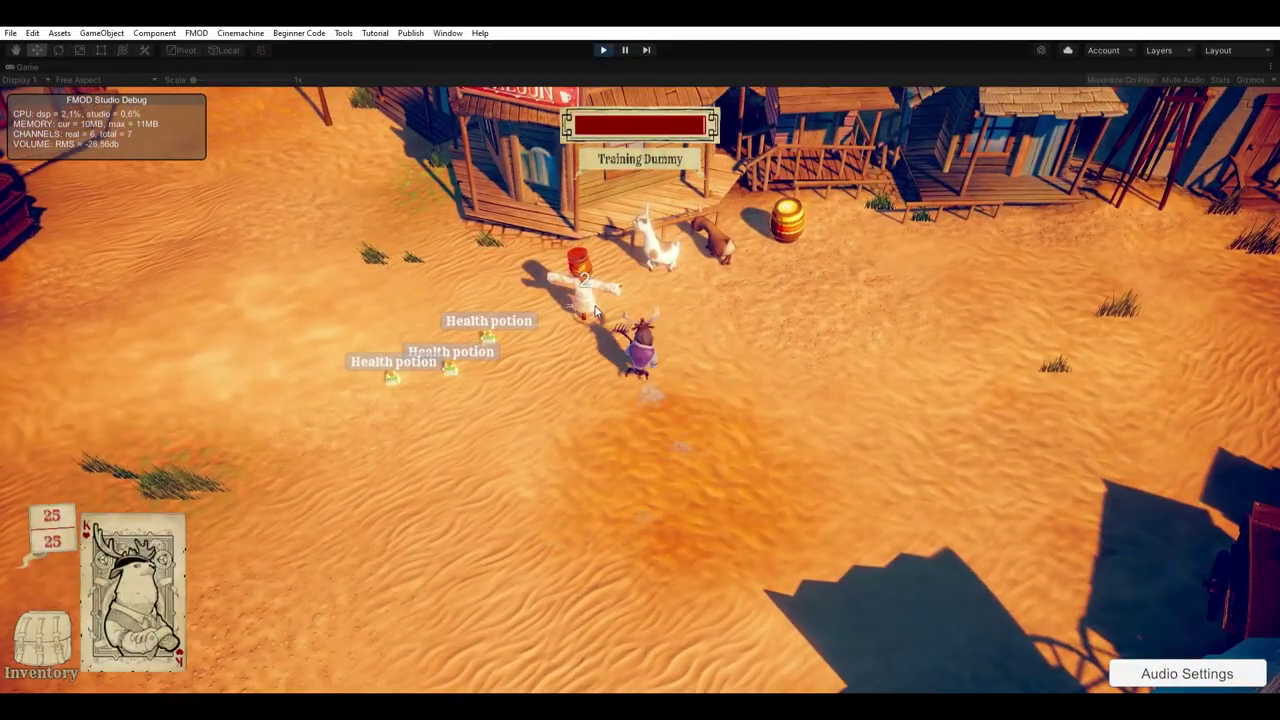
Walk the character past the saloon and through town toward the cactus enemies.
key(d)
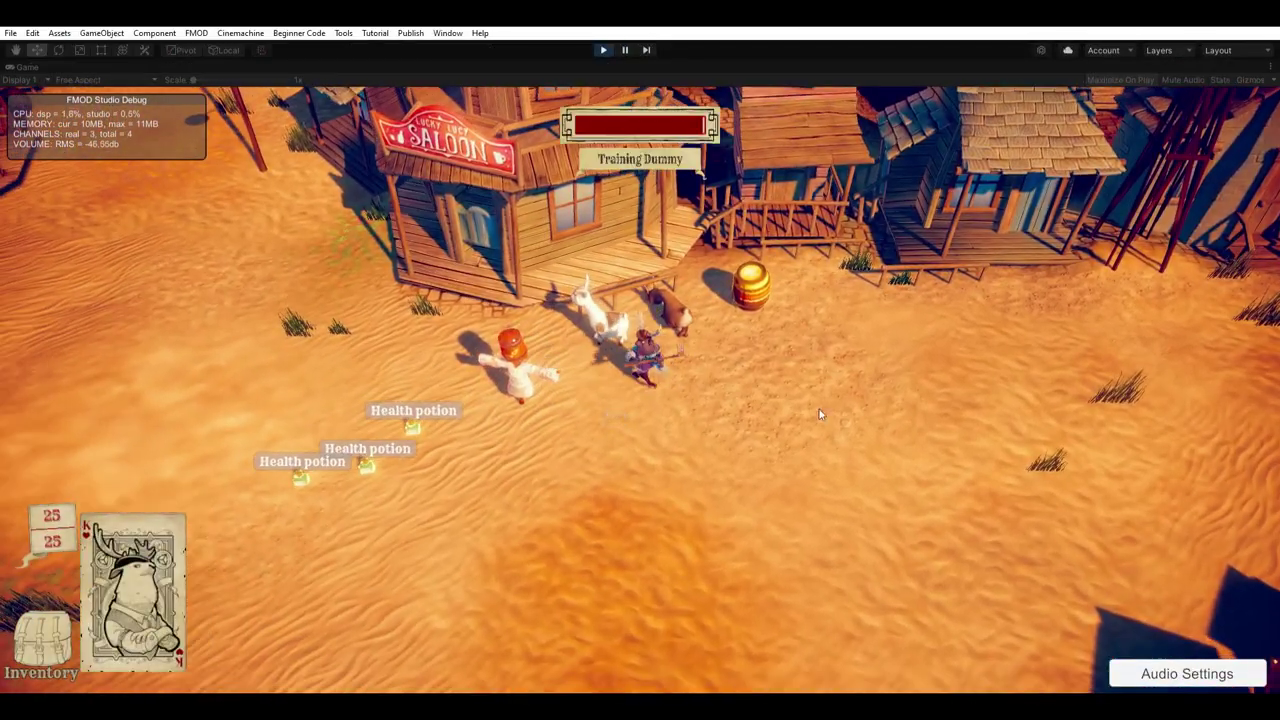
key(d)
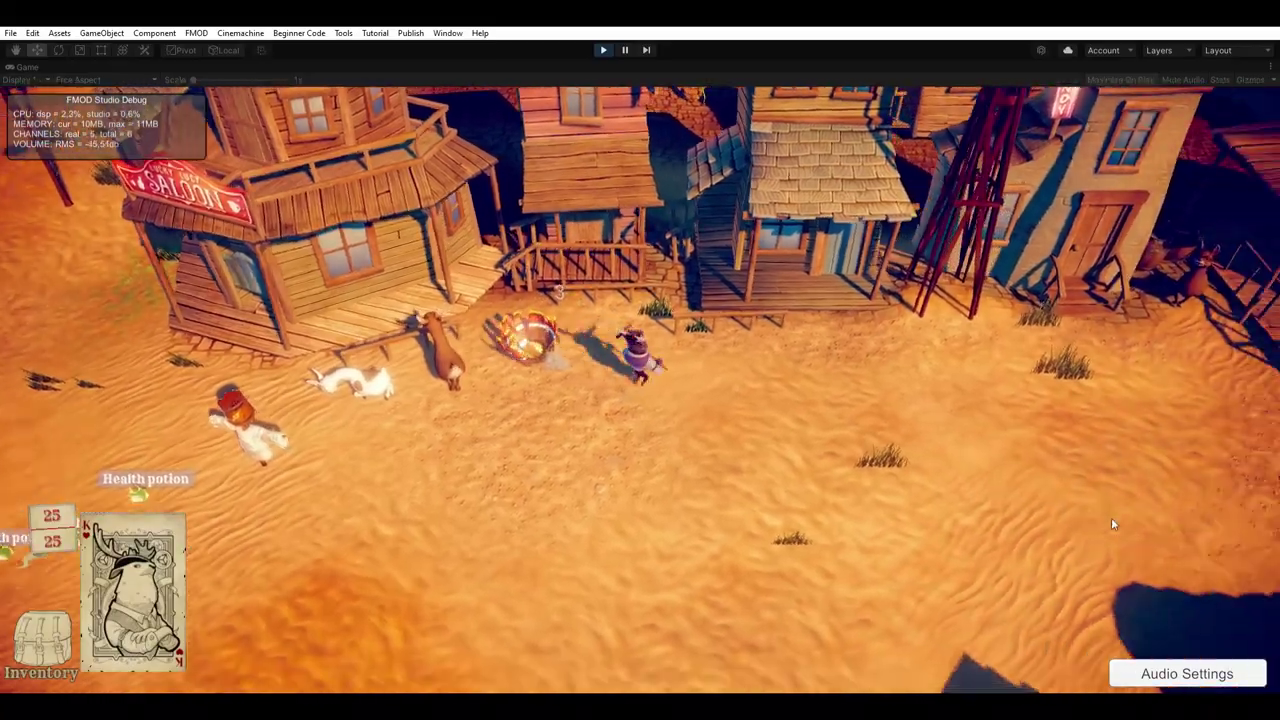
key(d)
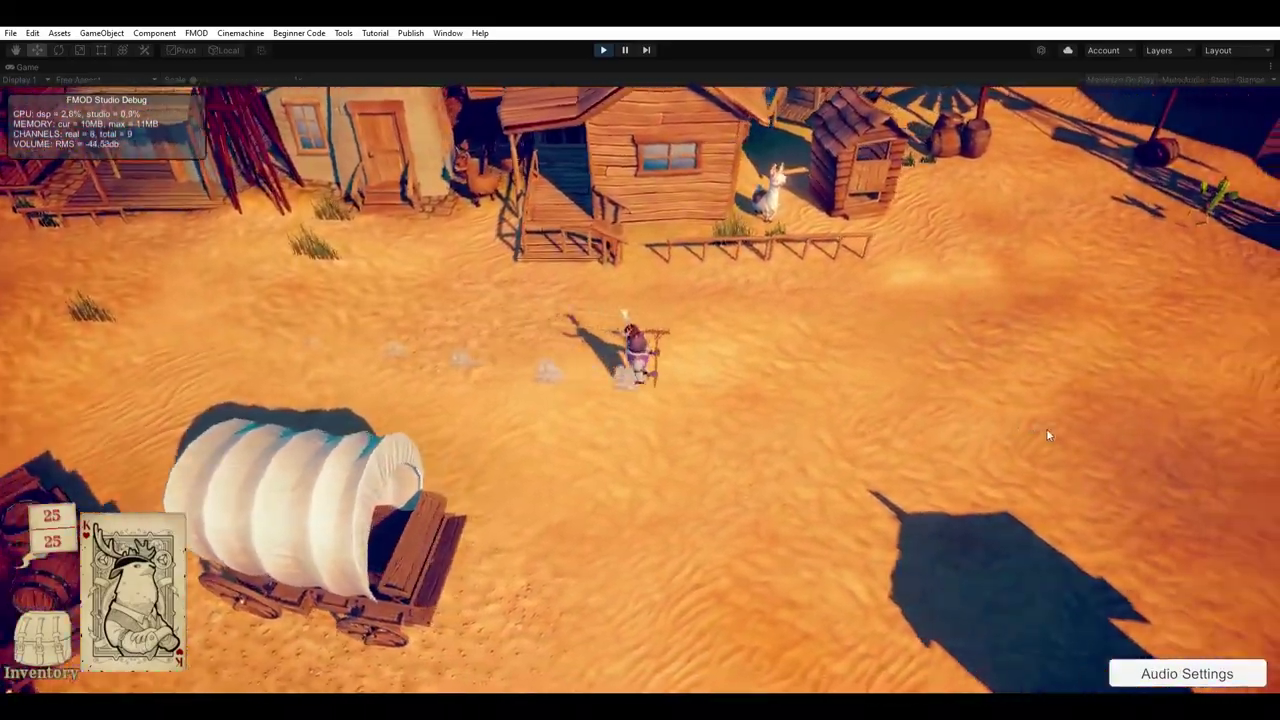
key(w)
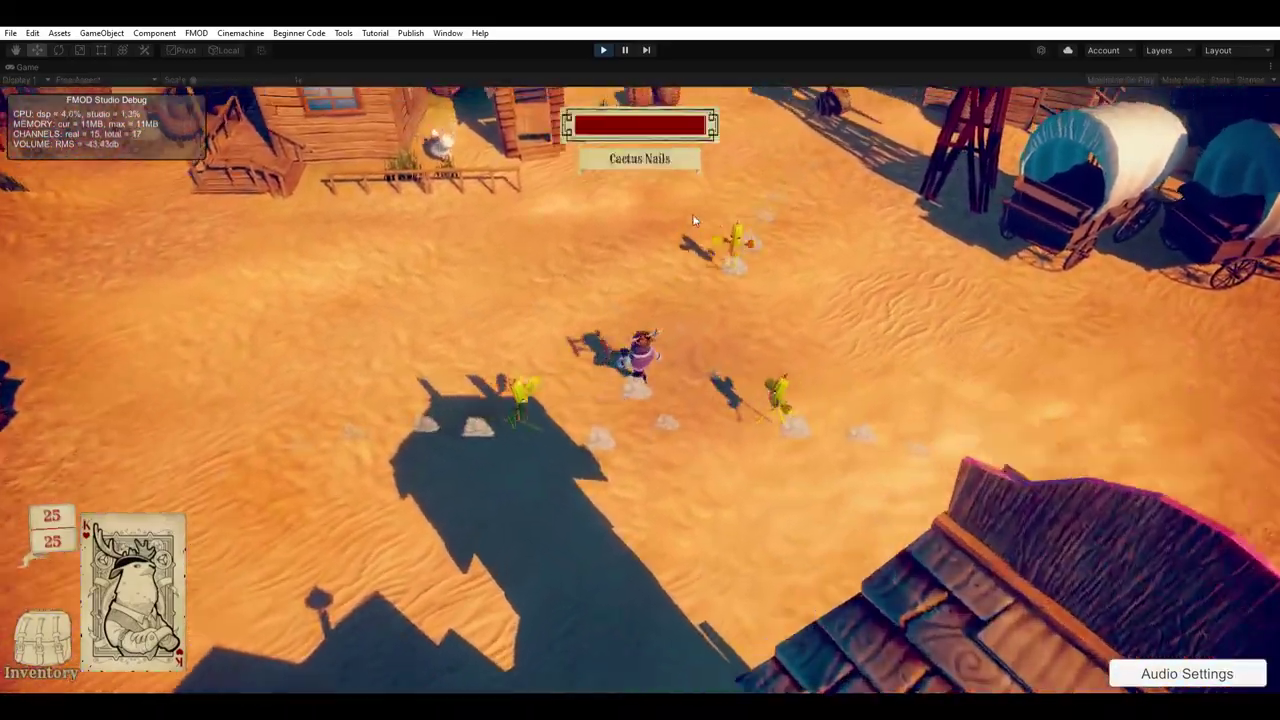
Fight the Cactus Nails enemies, moving around them while attacking.
key(d)
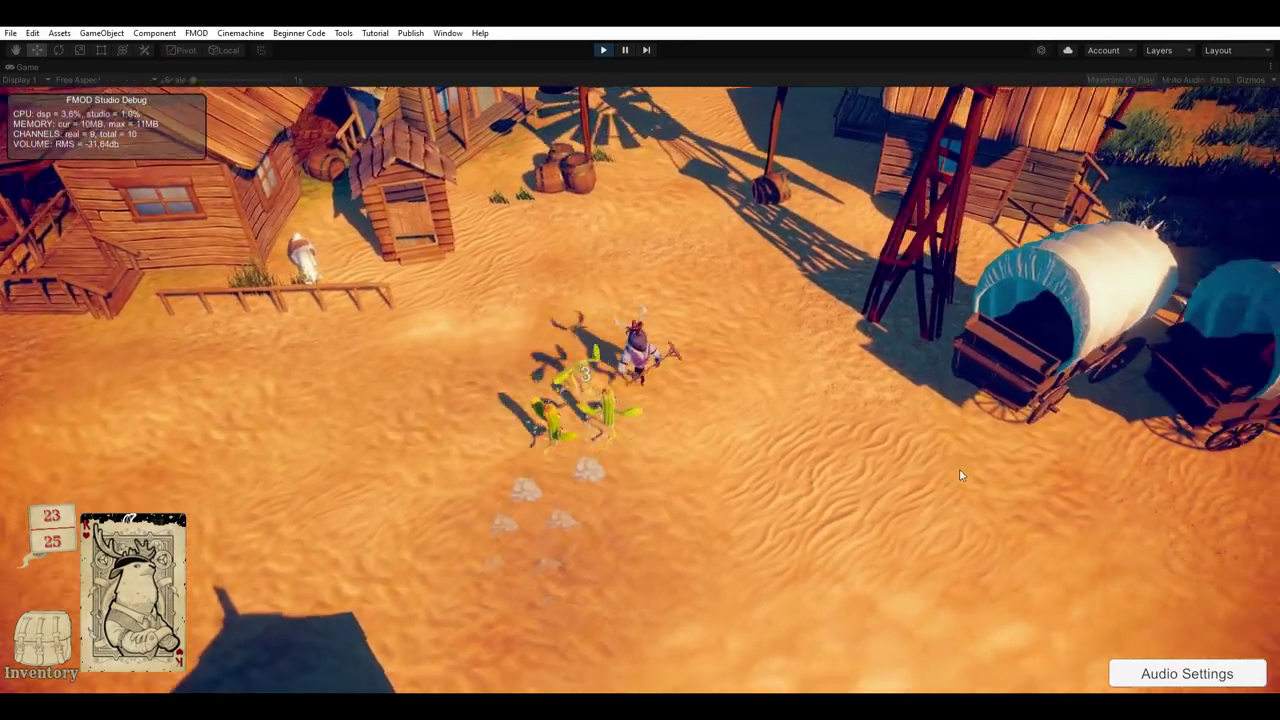
key(w)
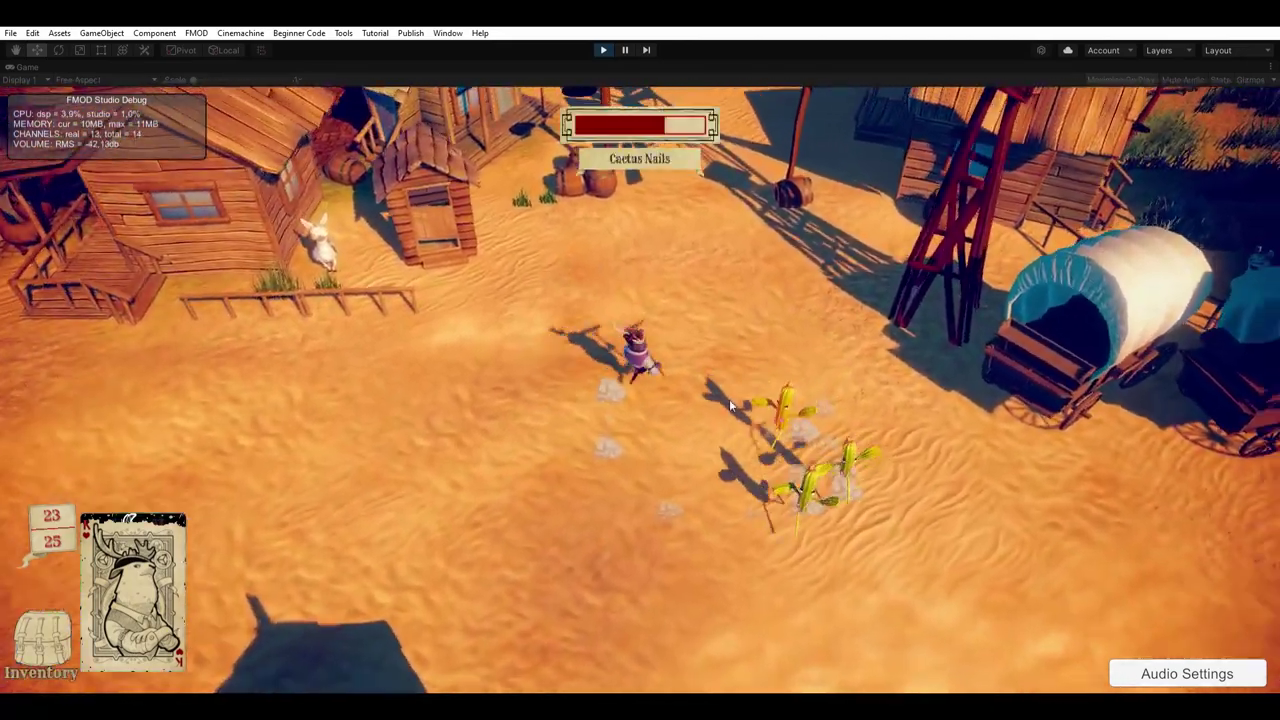
key(s)
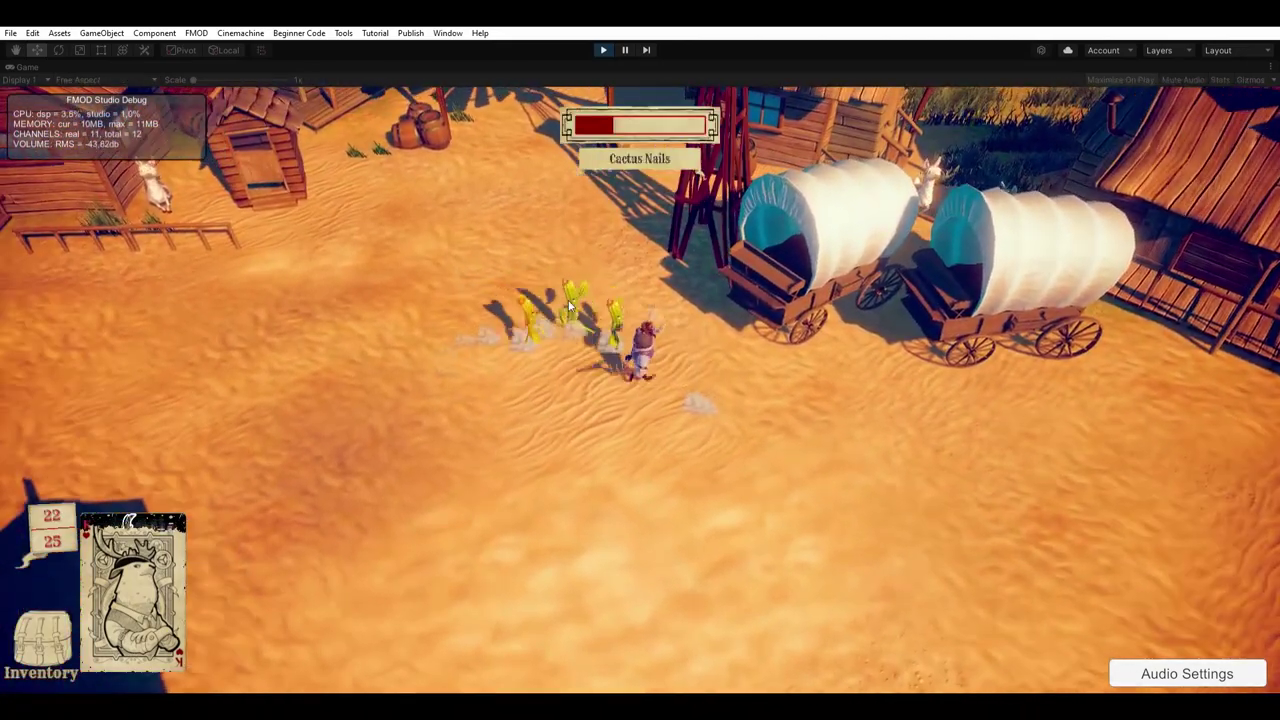
key(w)
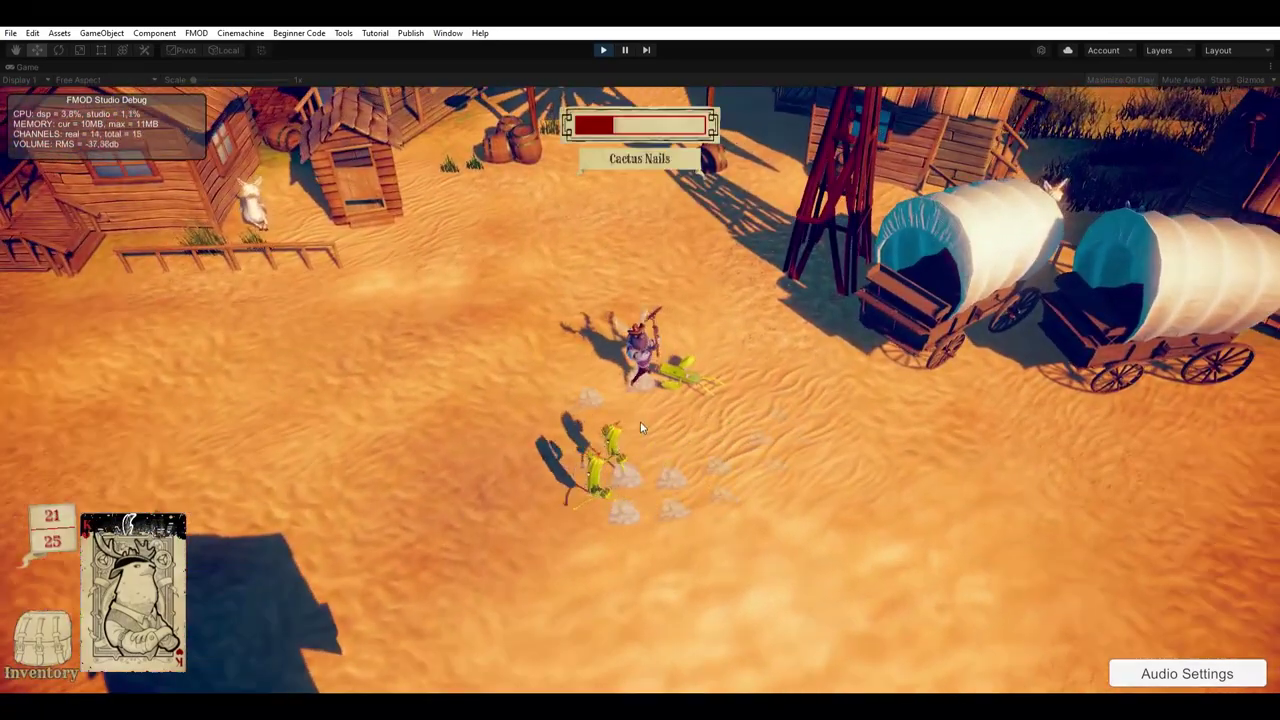
key(s)
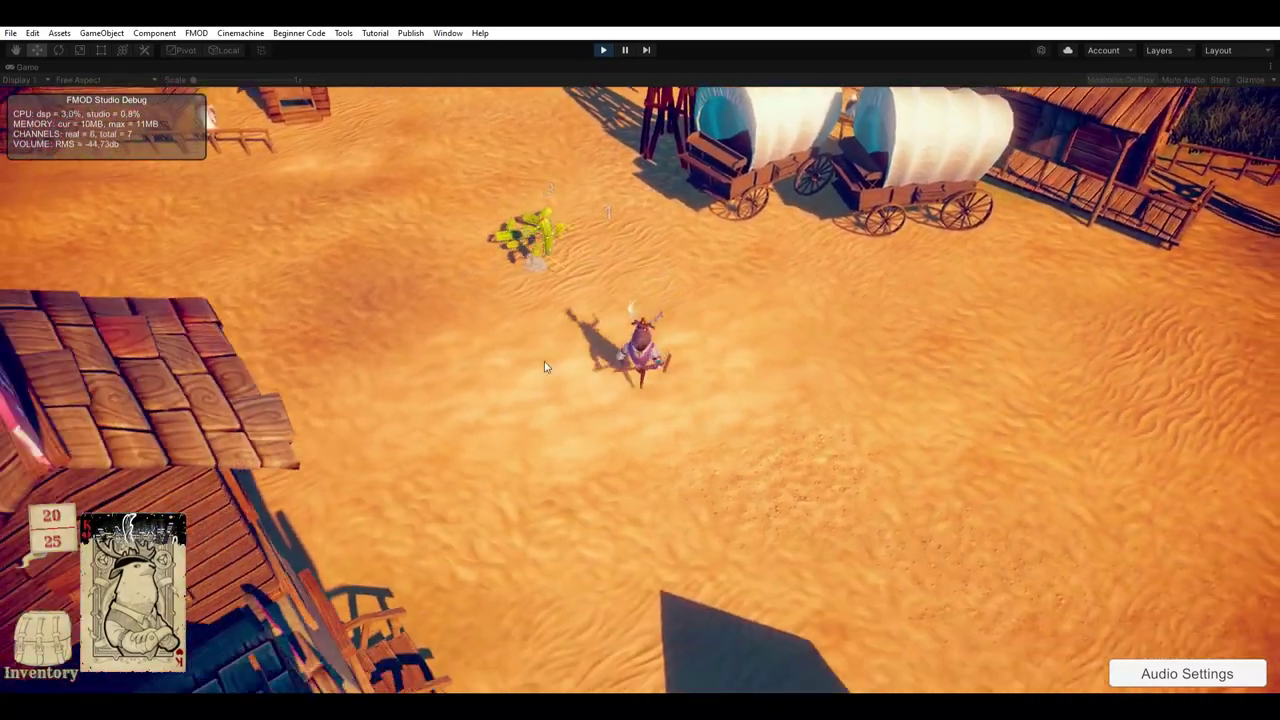
key(w)
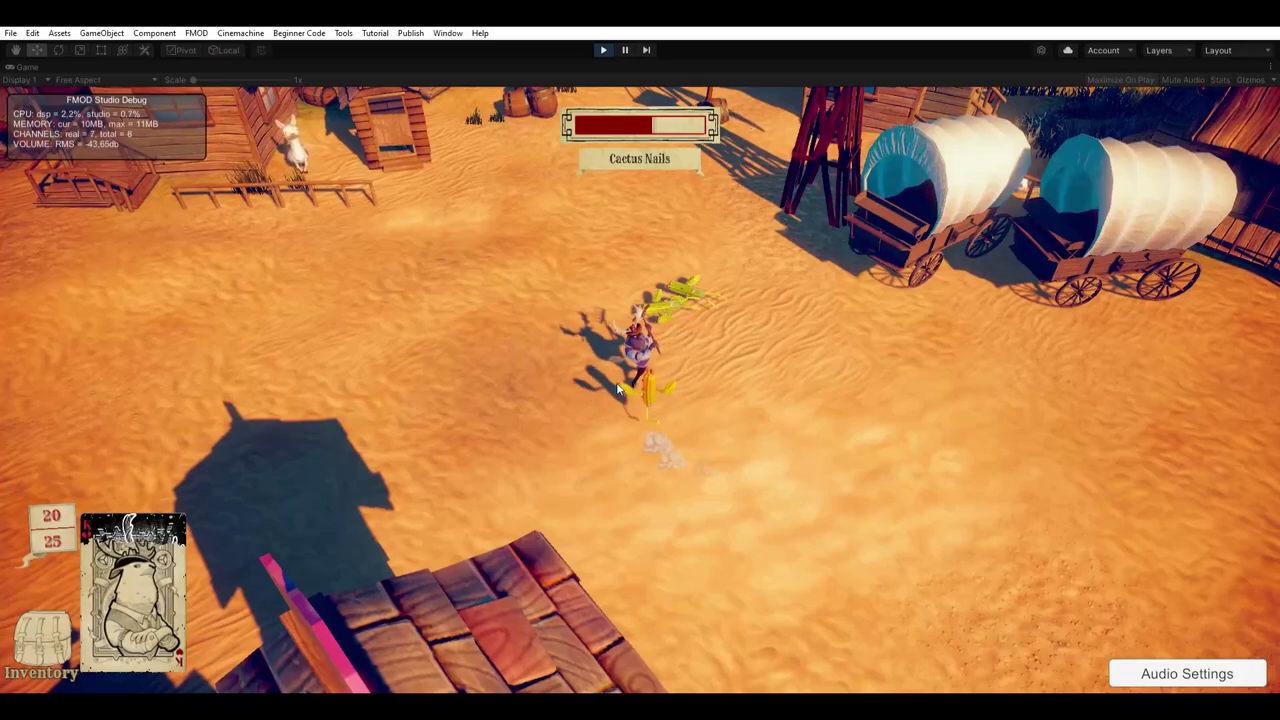
key(d)
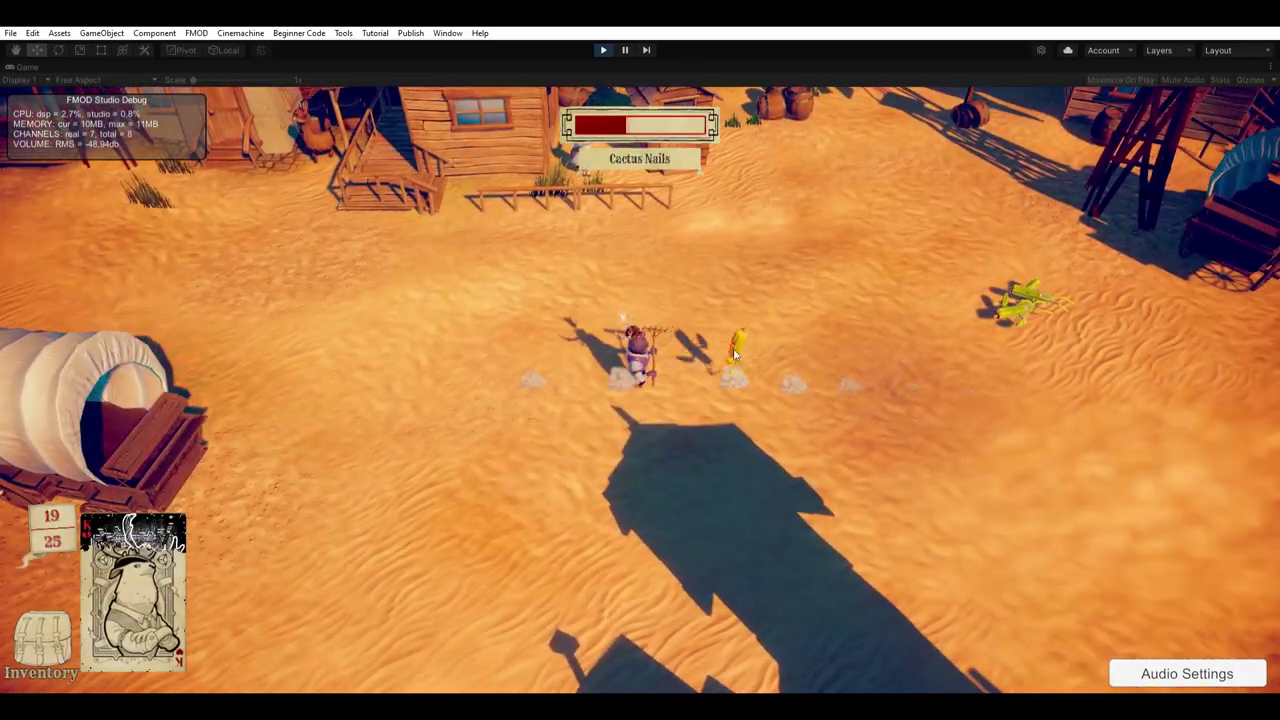
Retreat to the health potions, then walk toward the wagons and past the well.
key(a)
key(w)
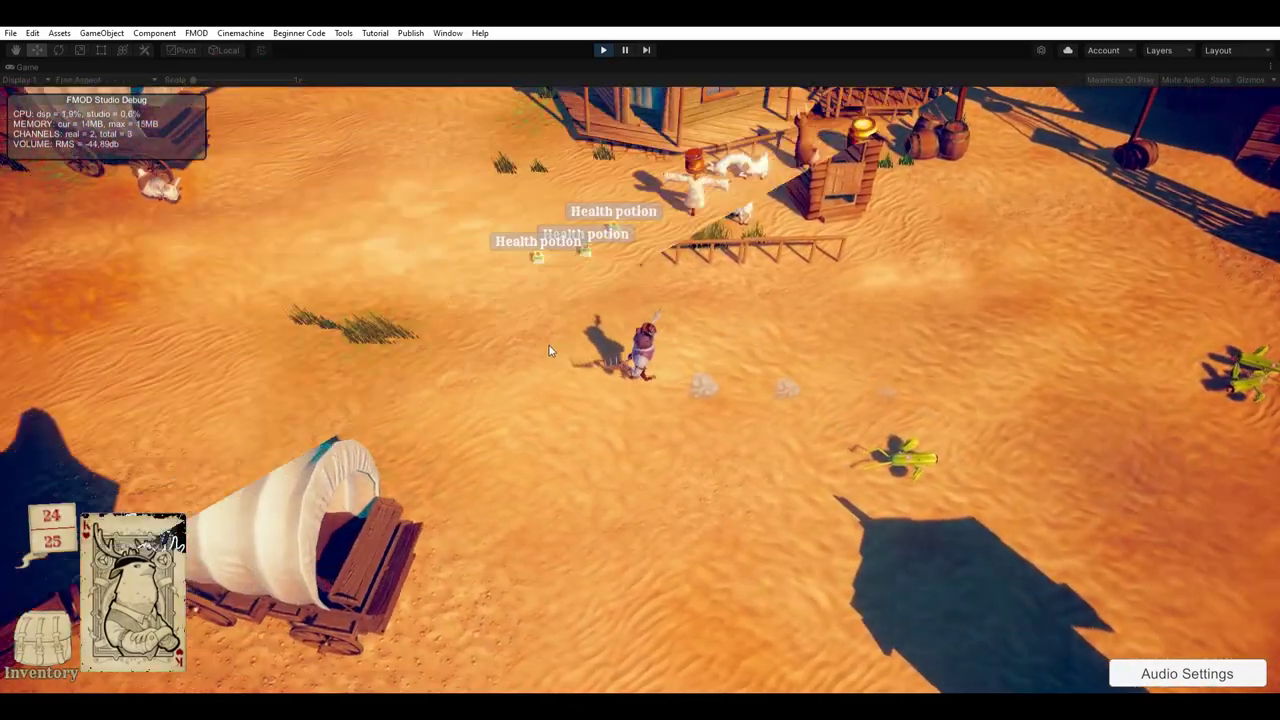
key(w)
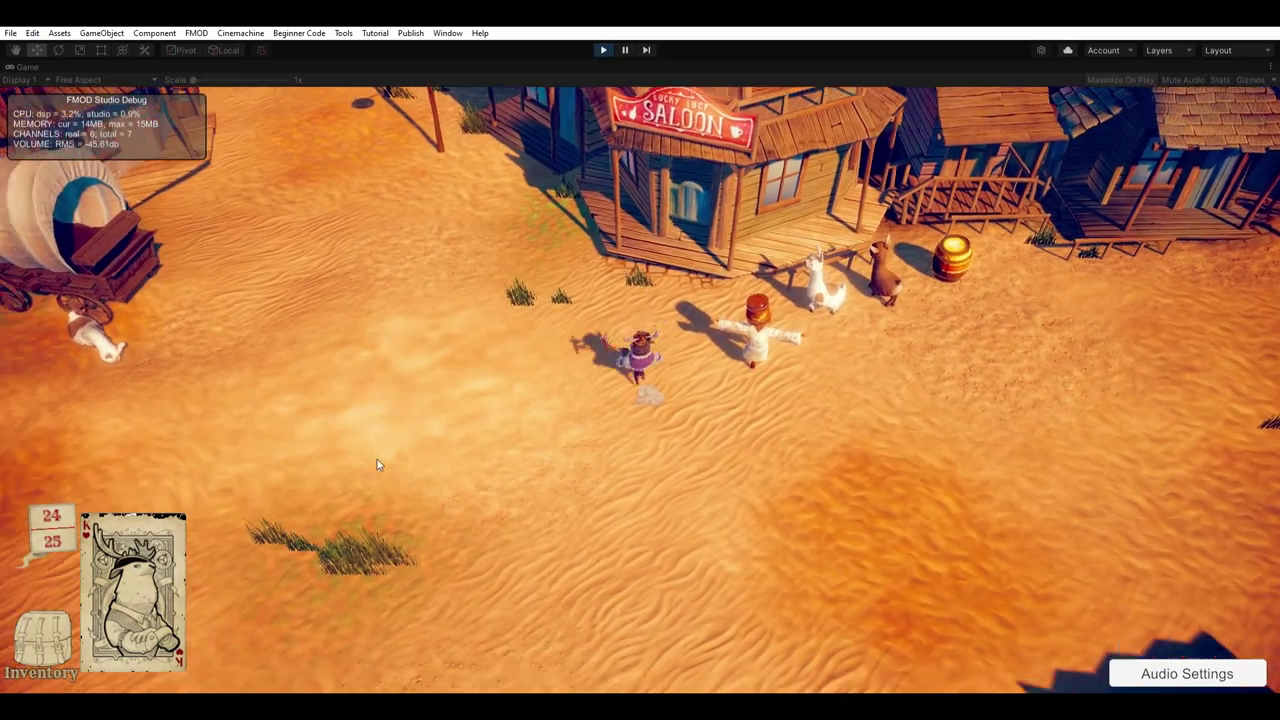
key(s)
key(a)
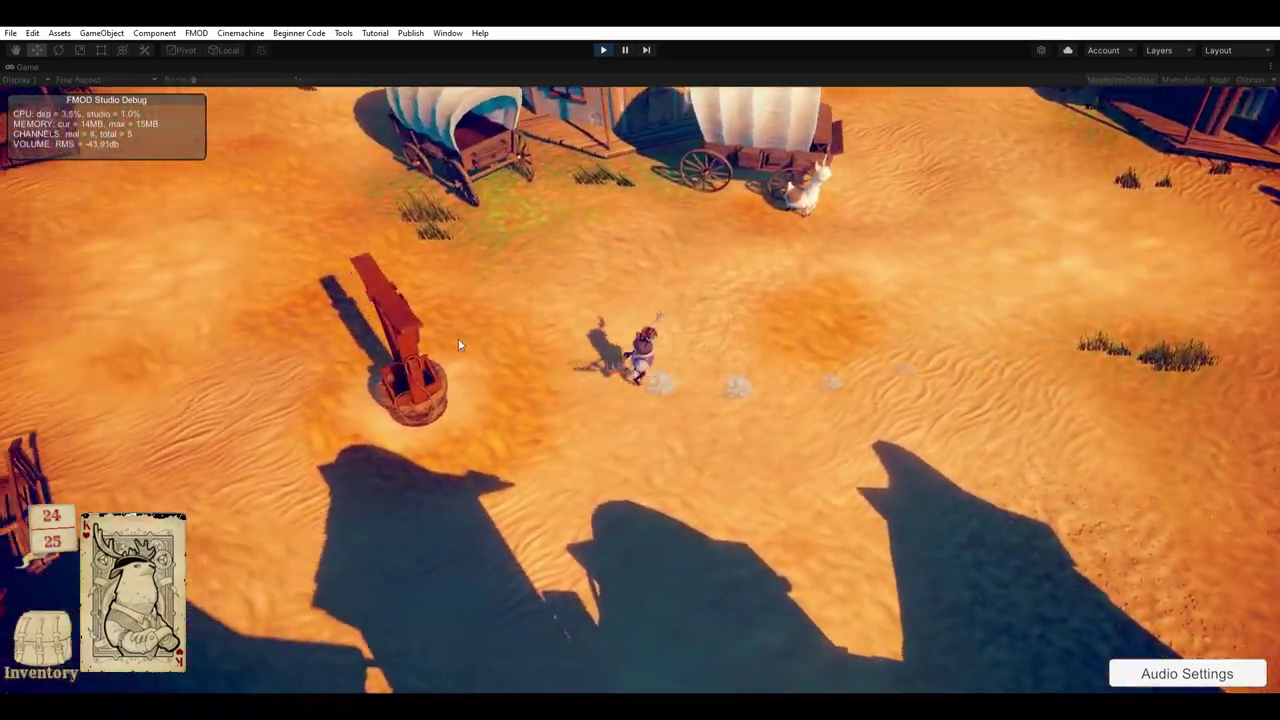
click(458, 345)
Open the inventory, drink a health potion and equip the Legendary Rake.
click(444, 397)
click(30, 643)
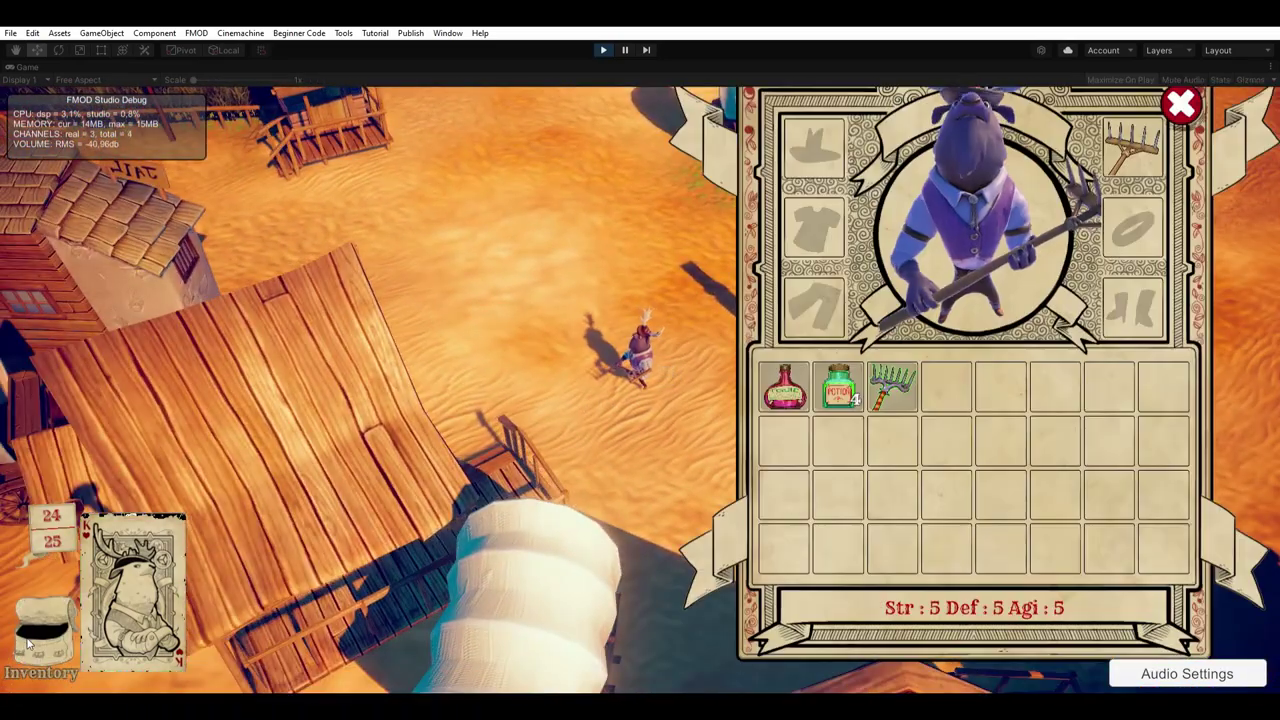
right_click(842, 390)
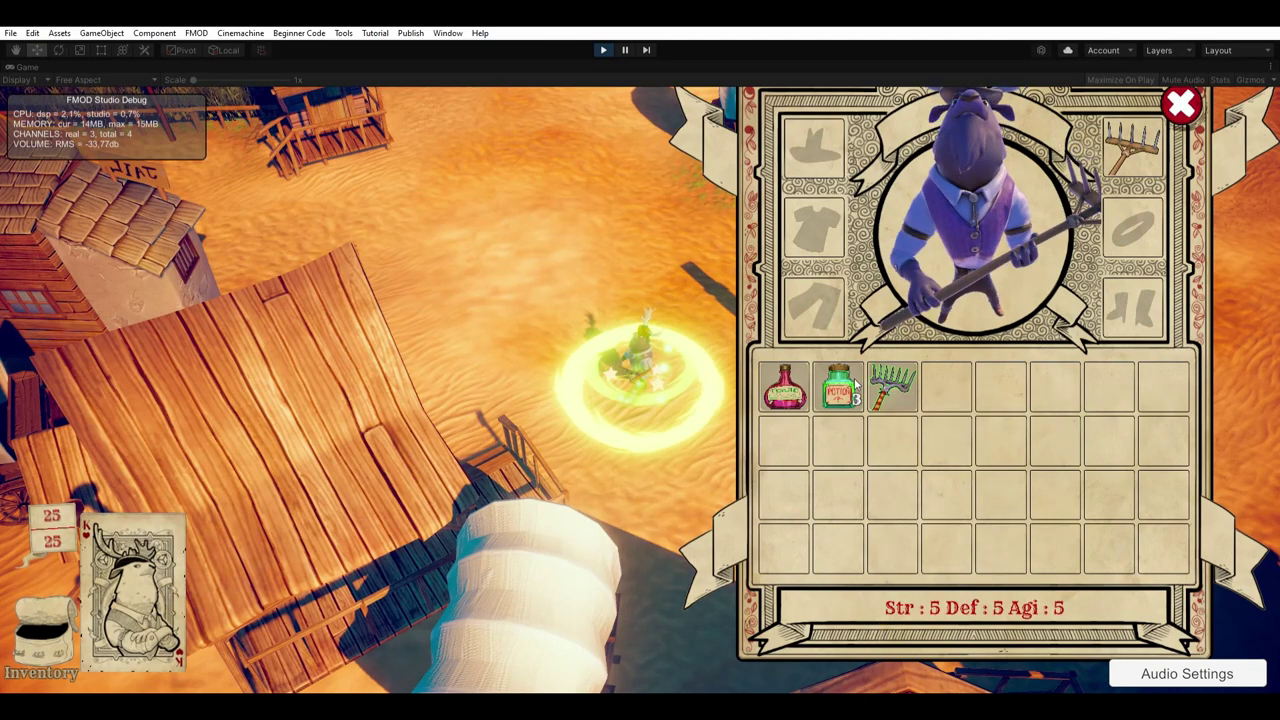
right_click(893, 380)
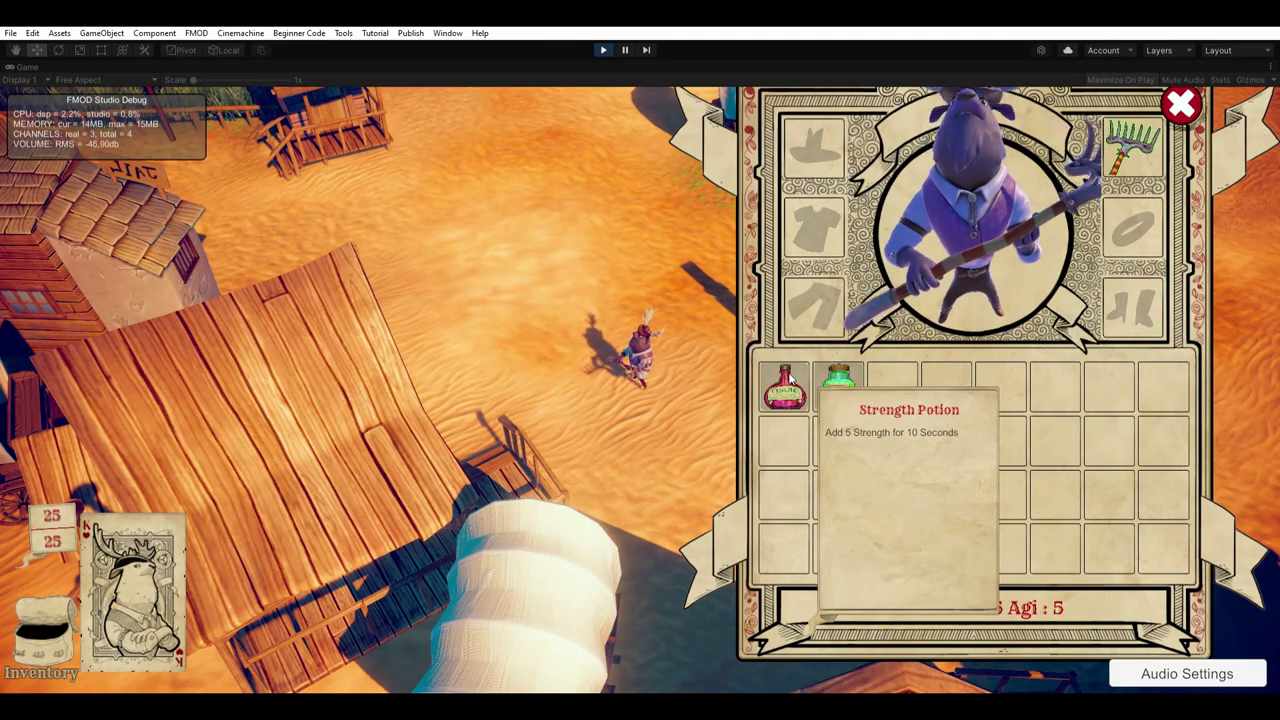
Drink the Strength Potion and walk the character up-left into town.
right_click(789, 377)
click(1181, 104)
click(583, 233)
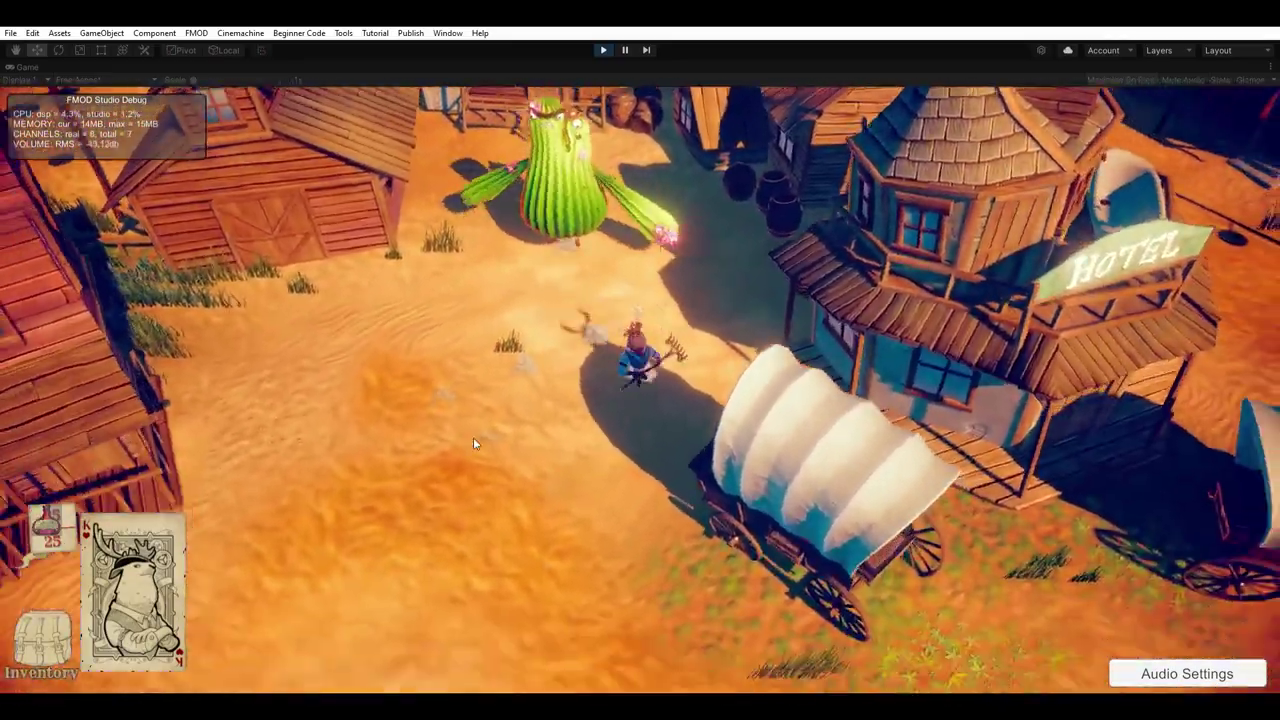
Walk to Cactus Bossy by the General Store and attack until its health is nearly gone.
click(475, 443)
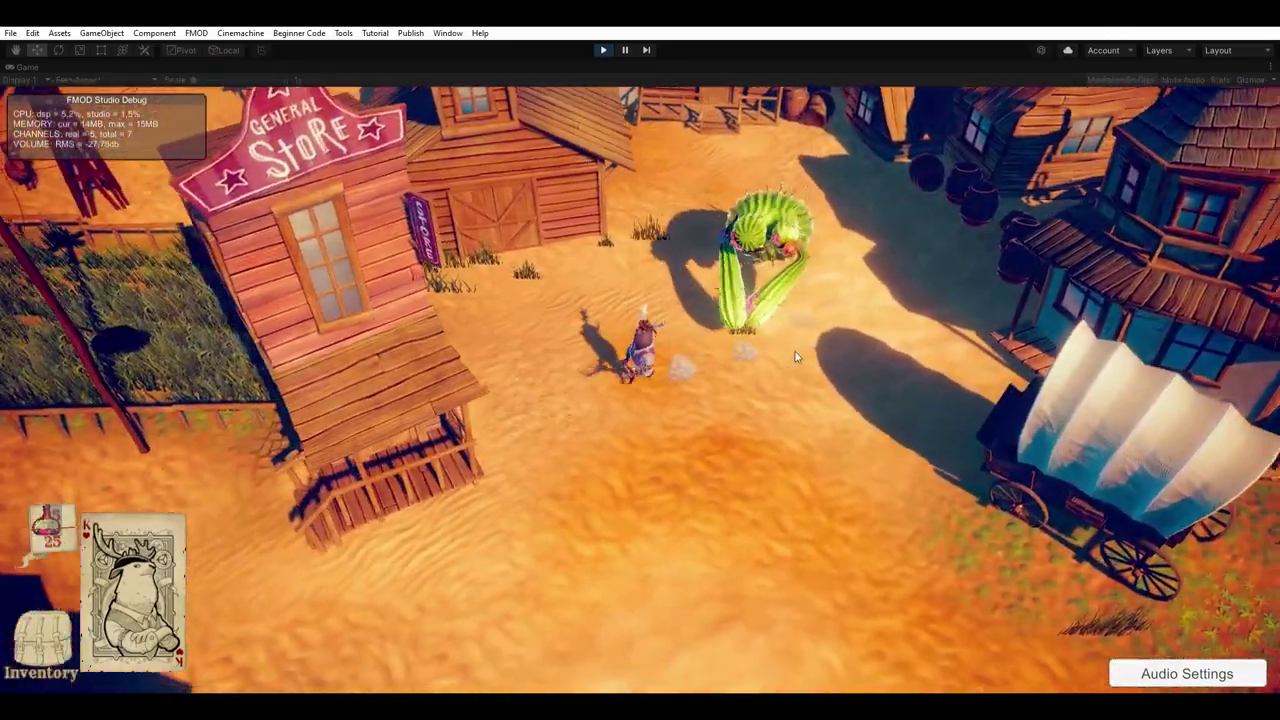
click(662, 295)
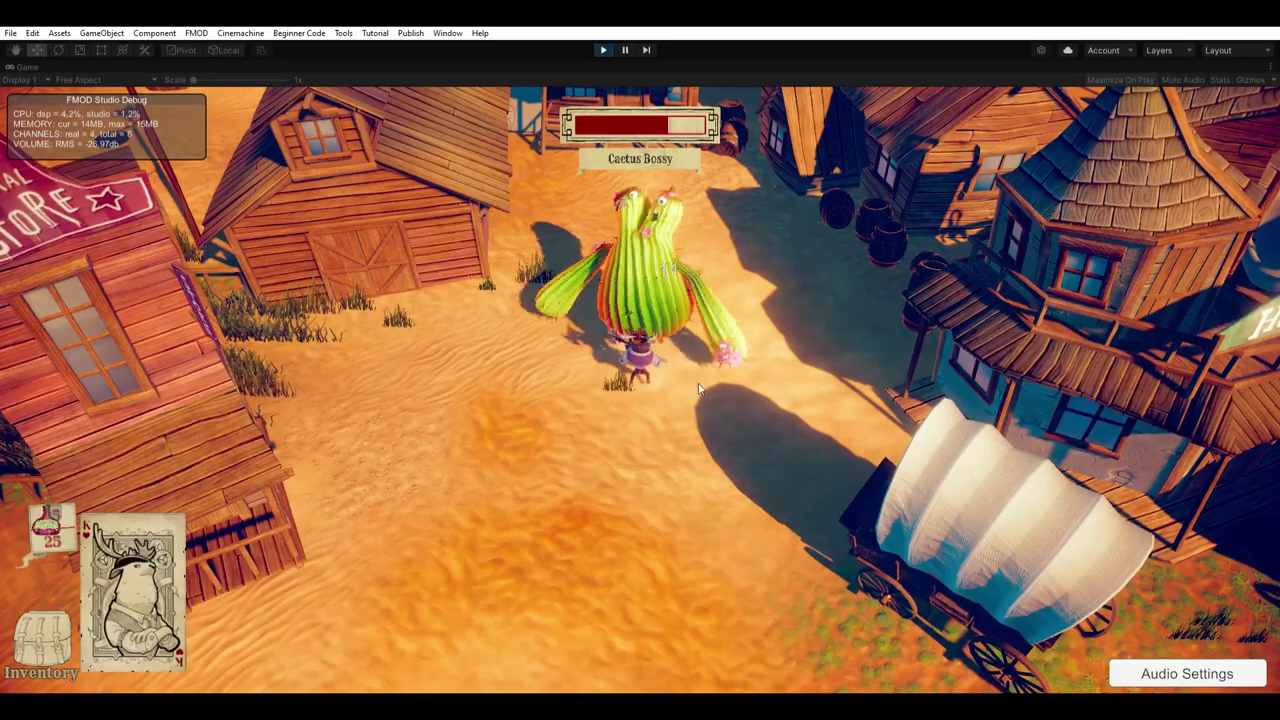
click(558, 500)
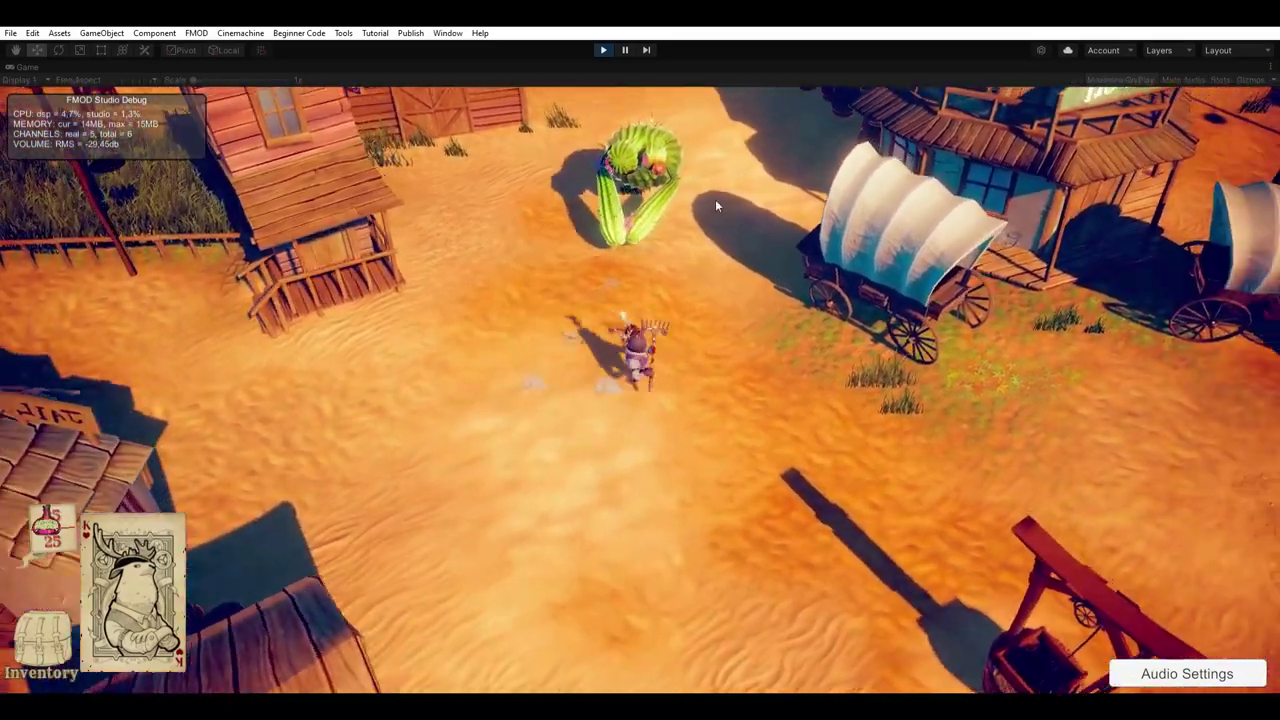
click(715, 199)
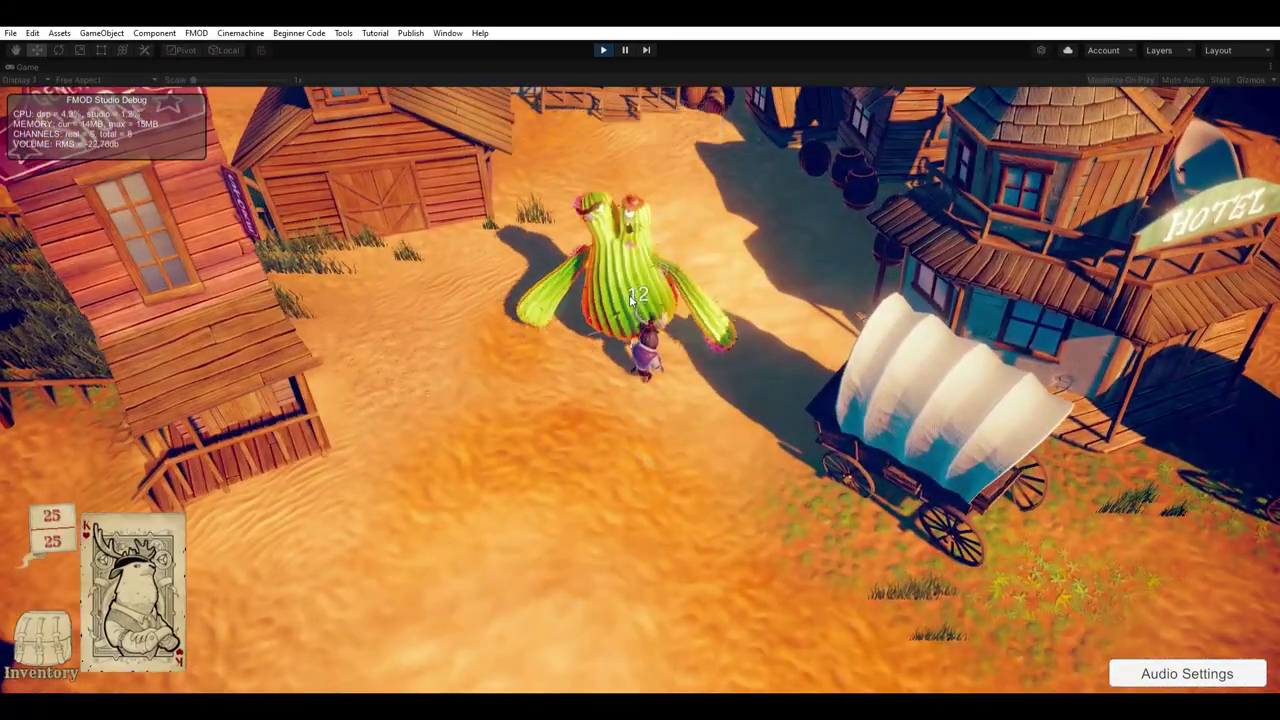
click(720, 352)
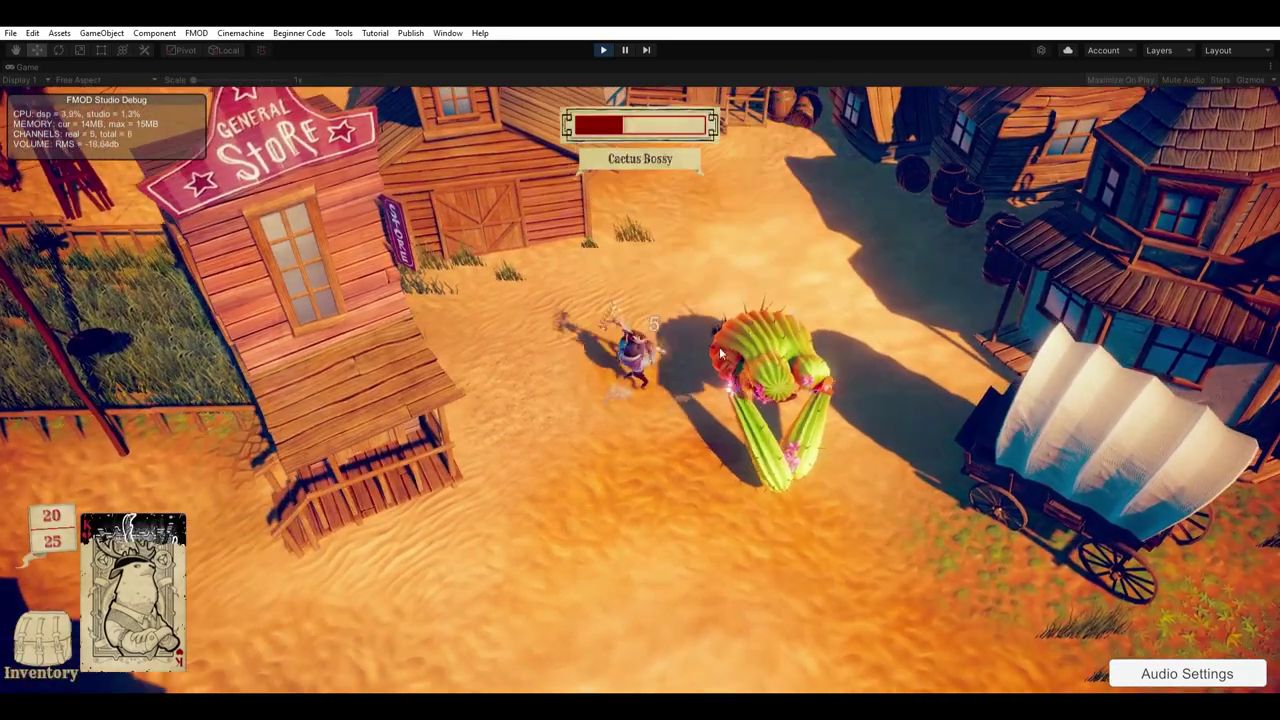
click(741, 341)
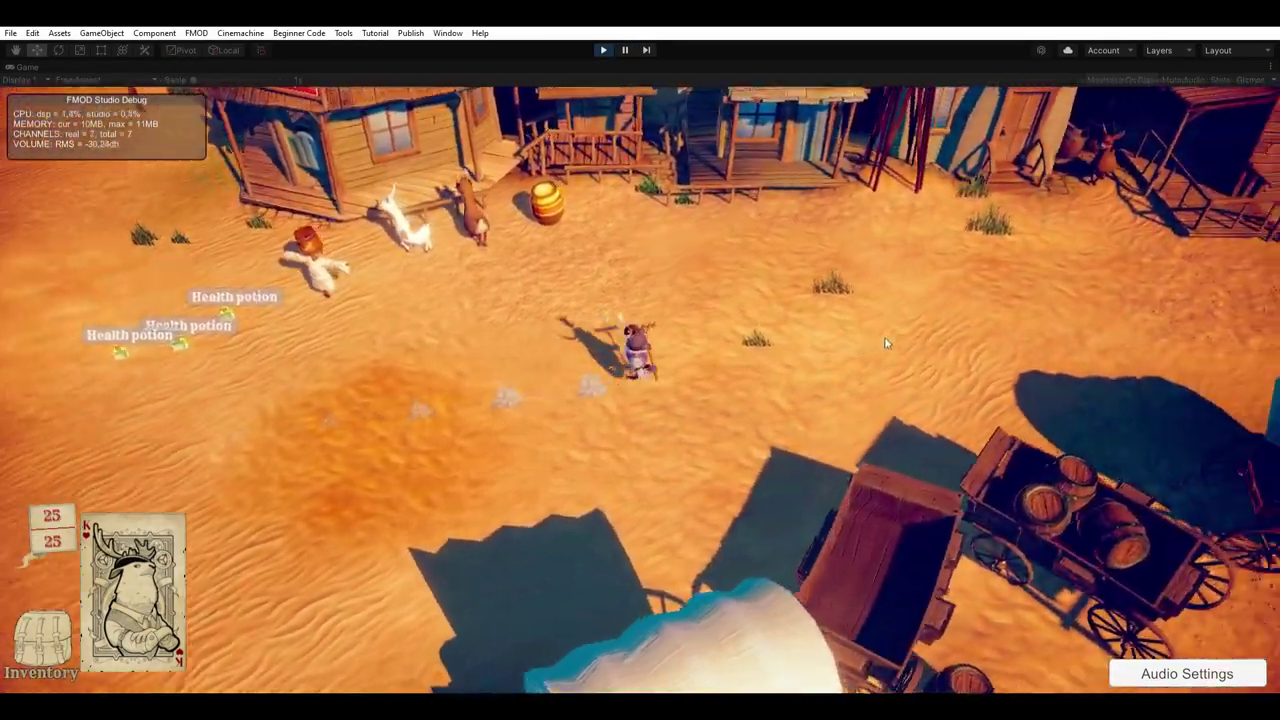
Rotate the camera fully around the character with E, then walk left and north past the well.
key(e)
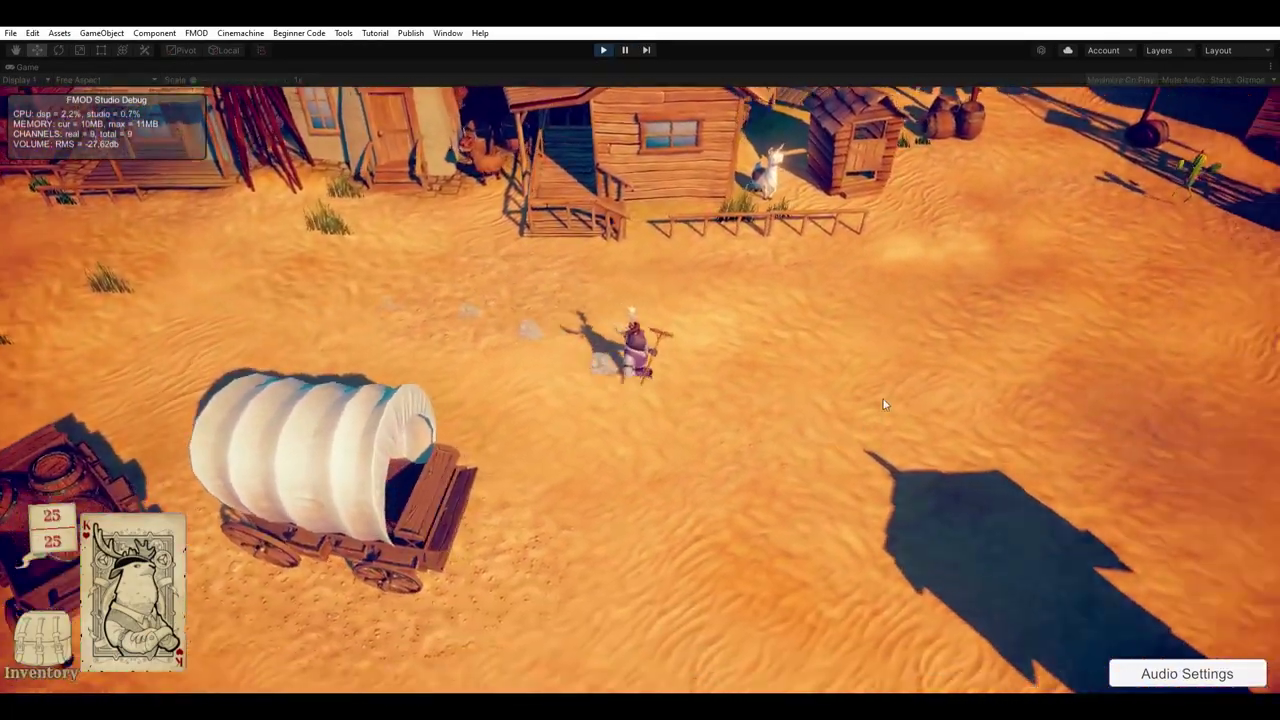
key(e)
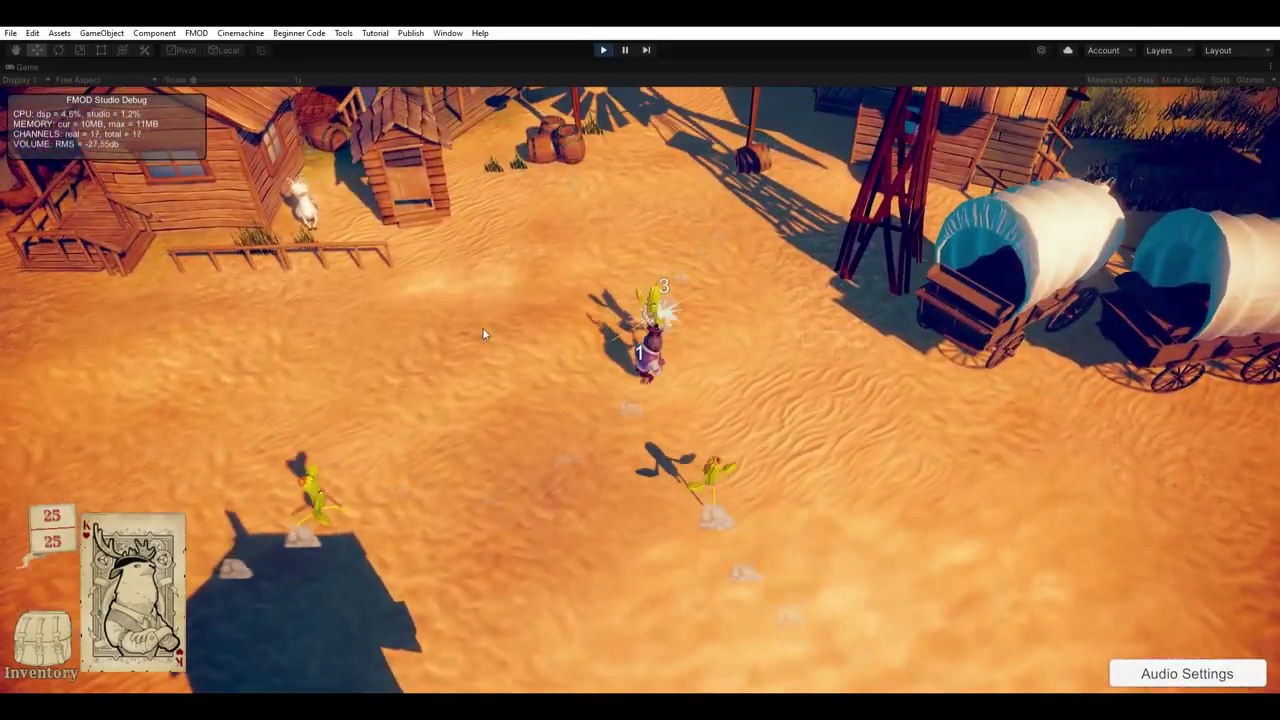
key(e)
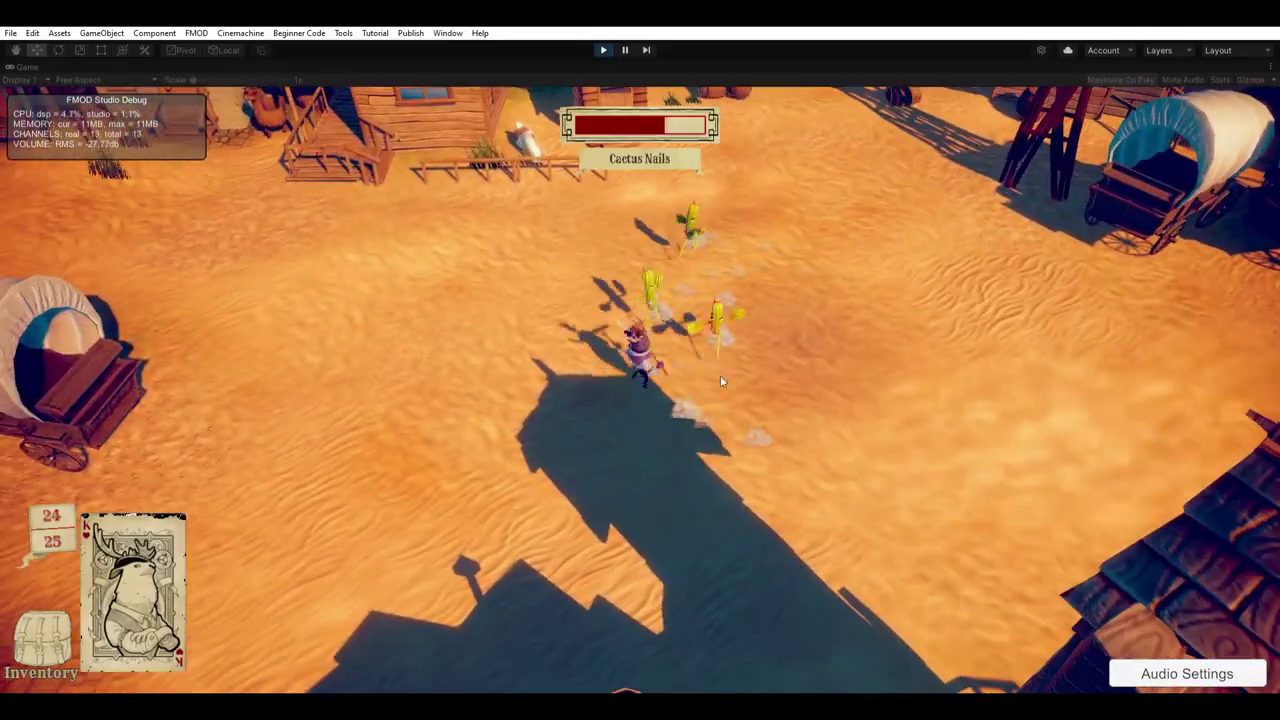
key(e)
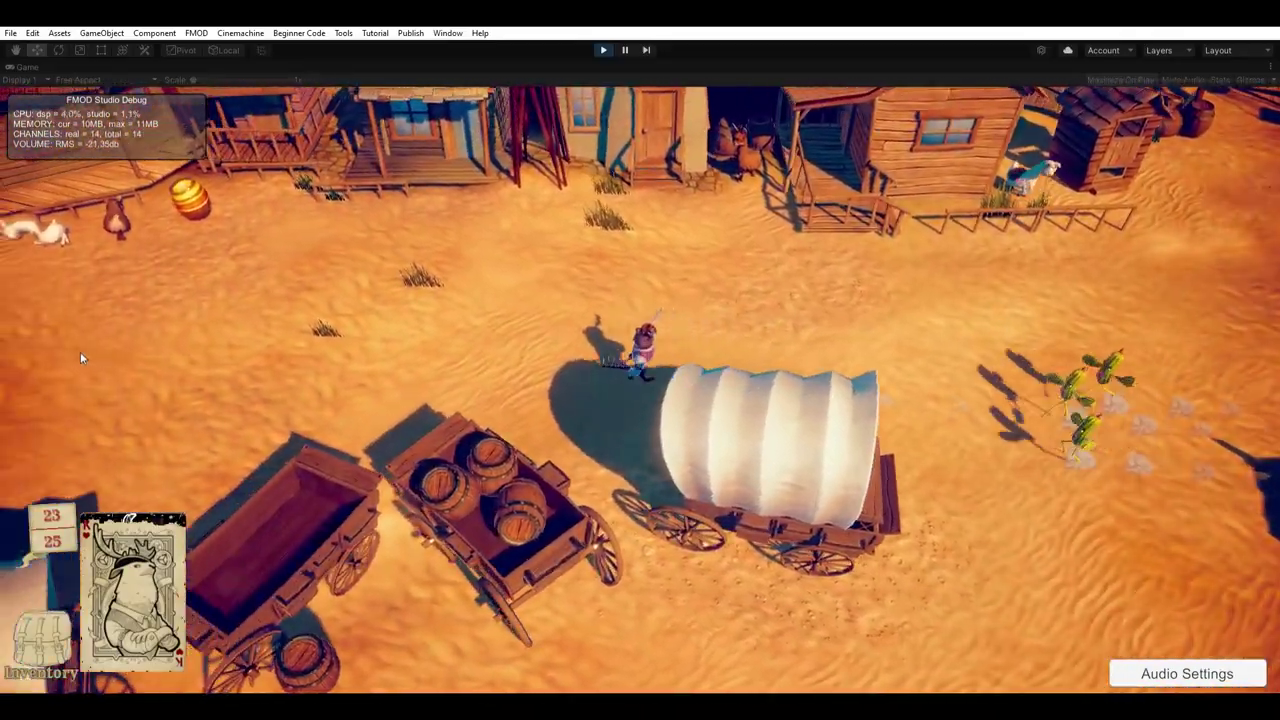
key(e)
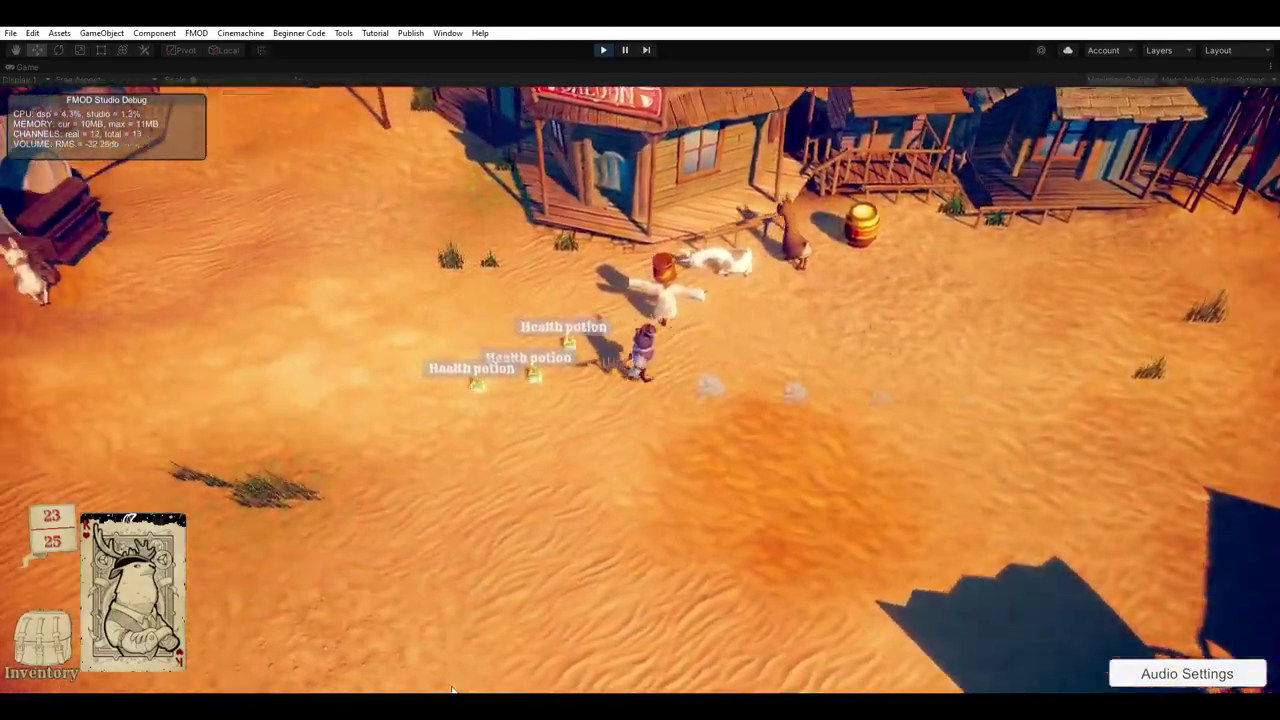
key(e)
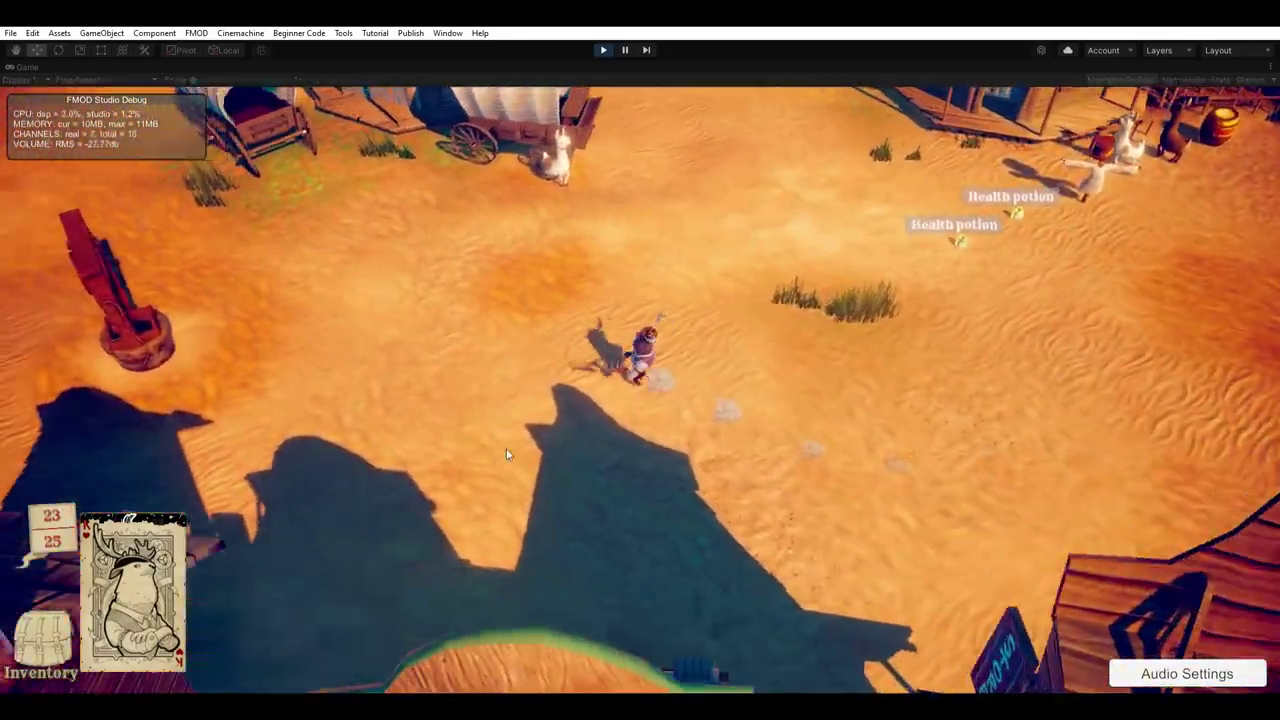
key(e)
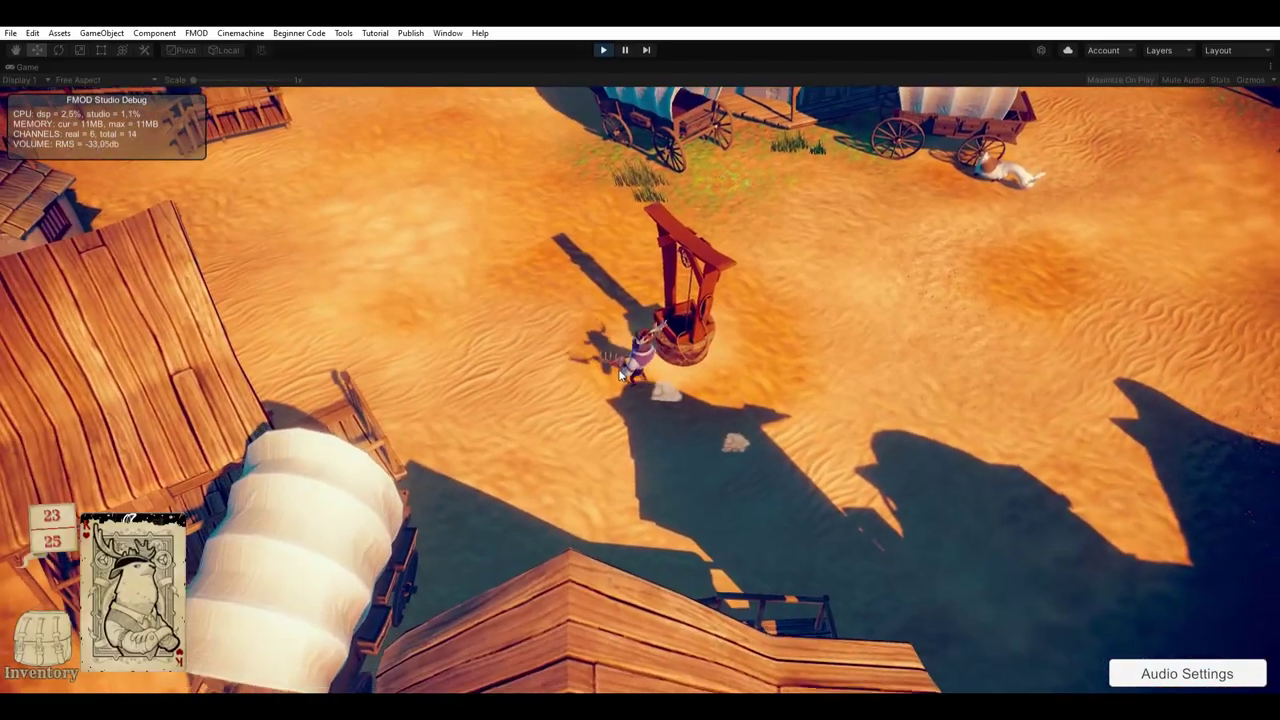
key(a)
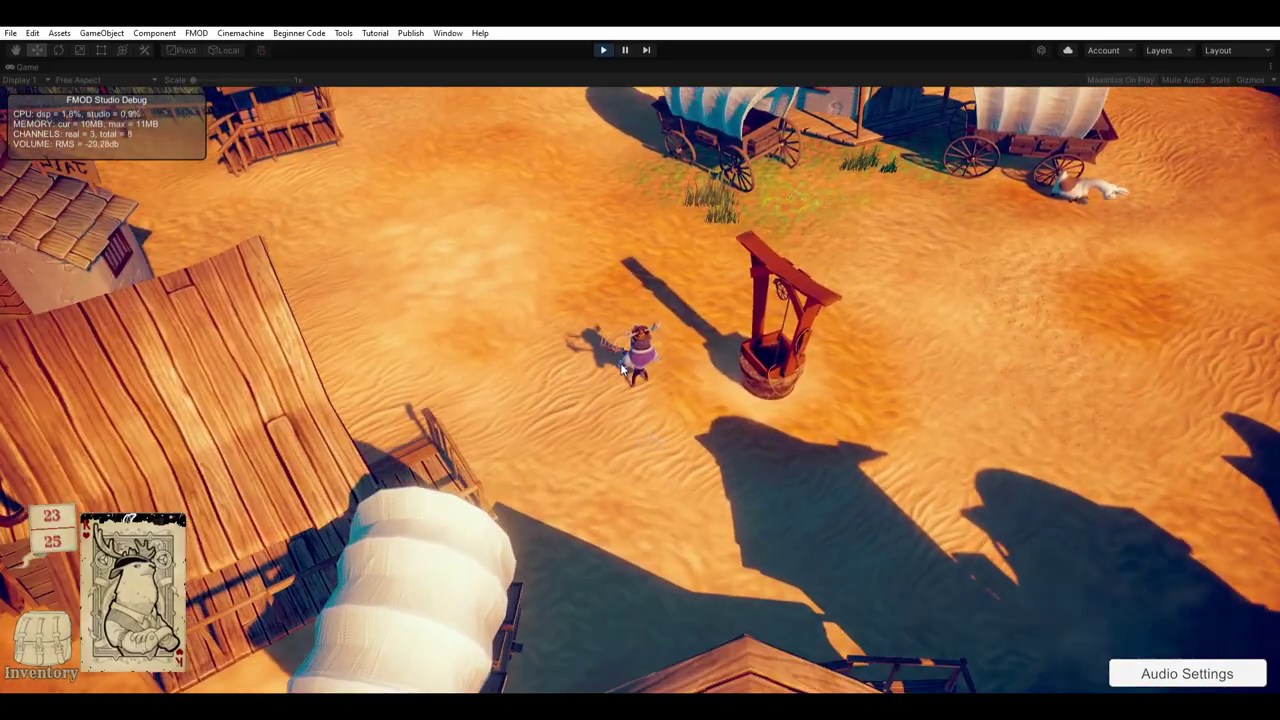
key(w)
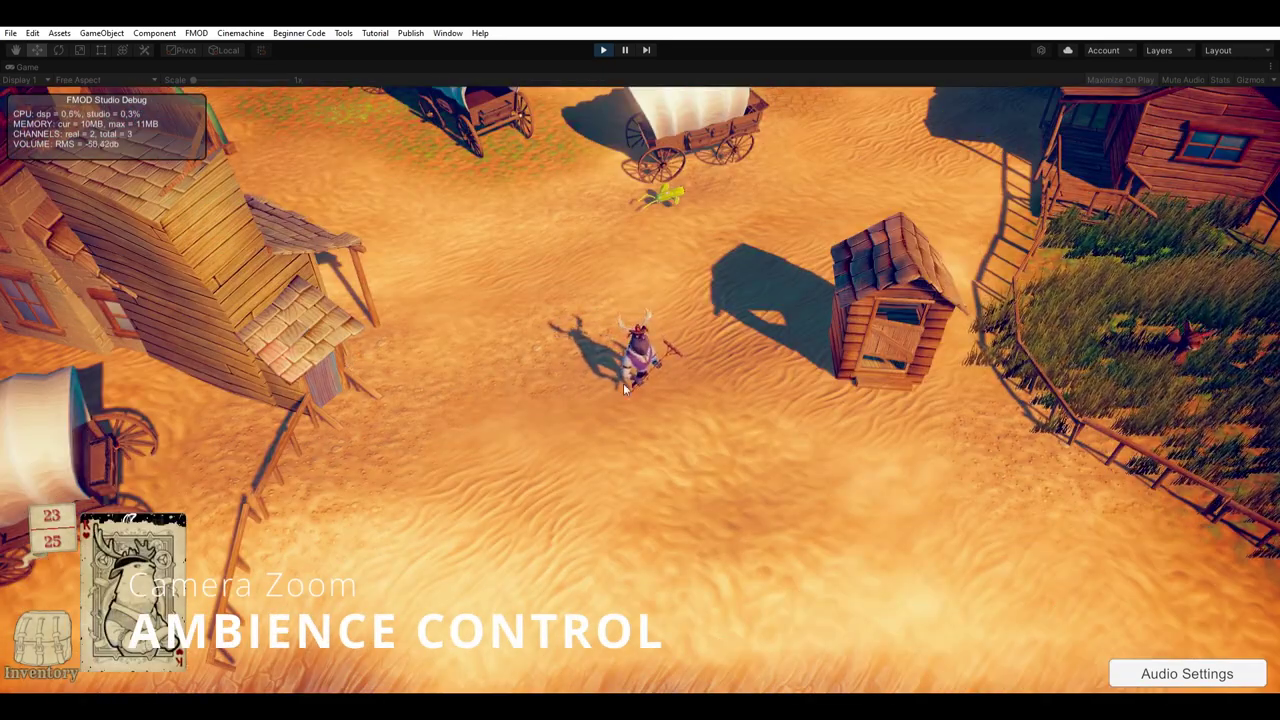
scroll(644, 380, up, 5)
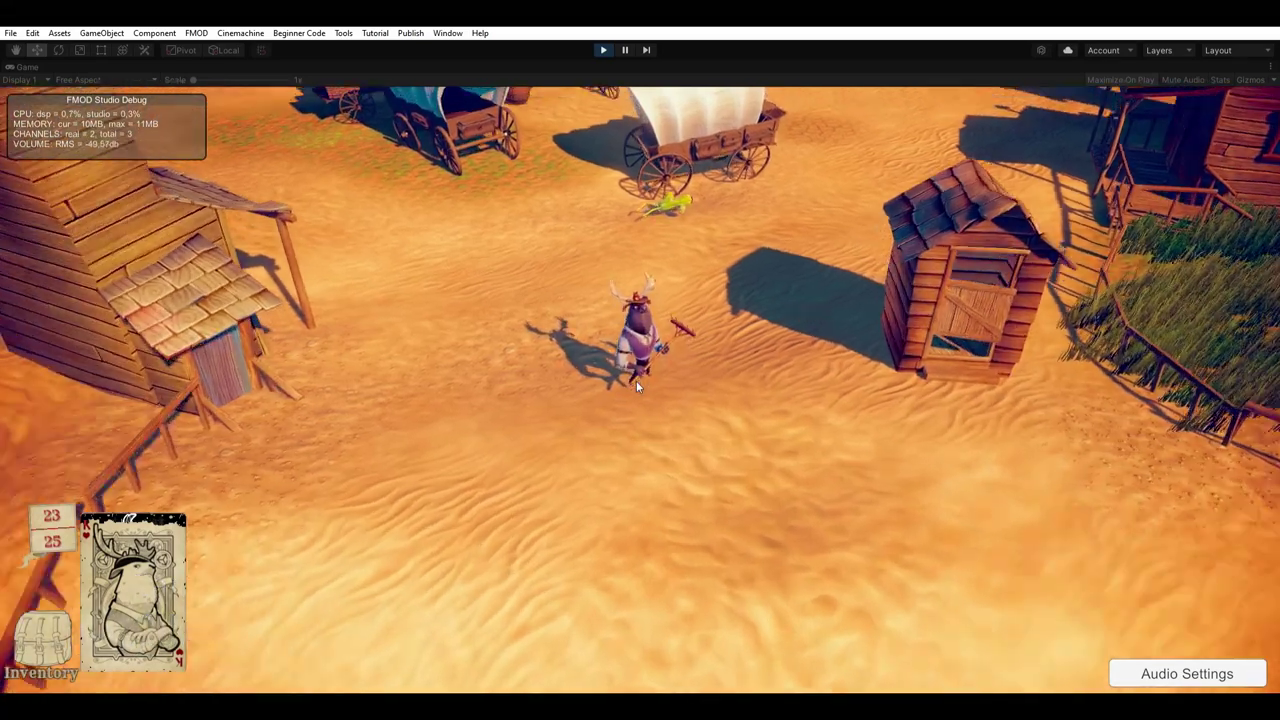
scroll(636, 382, up, 3)
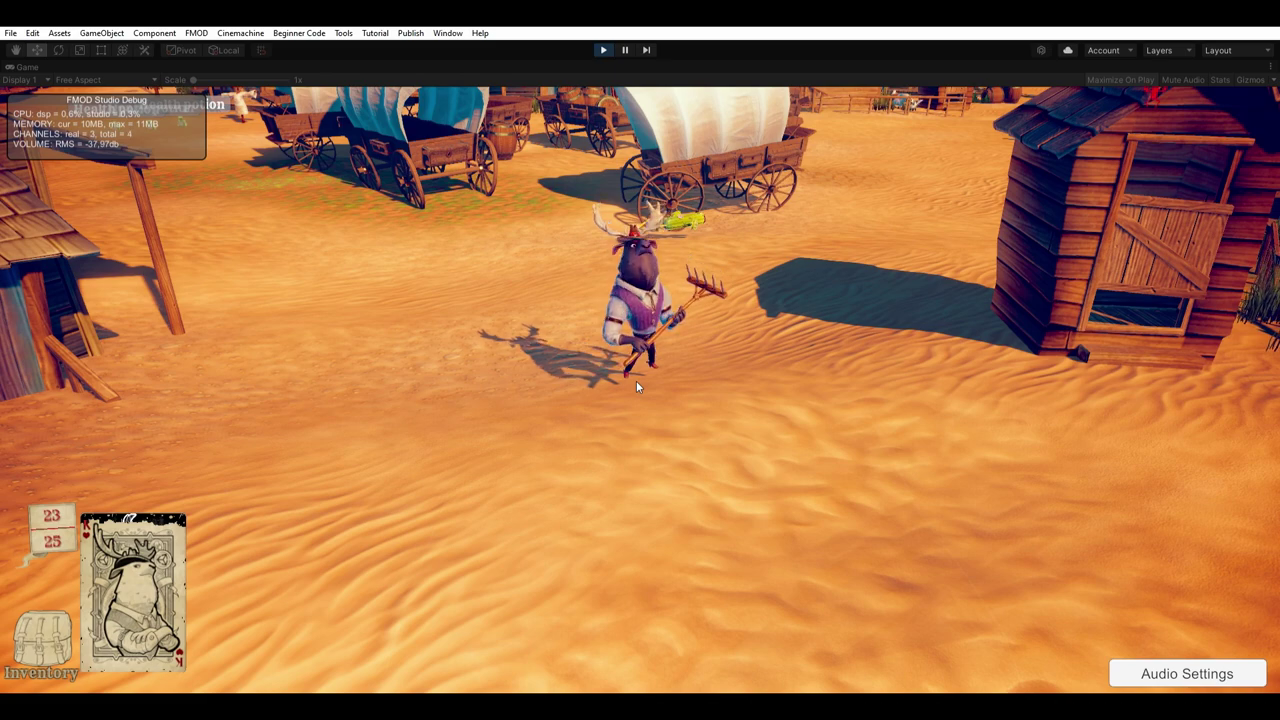
scroll(636, 382, down, 2)
scroll(636, 382, down, 1)
scroll(636, 382, down, 1)
scroll(636, 382, down, 1)
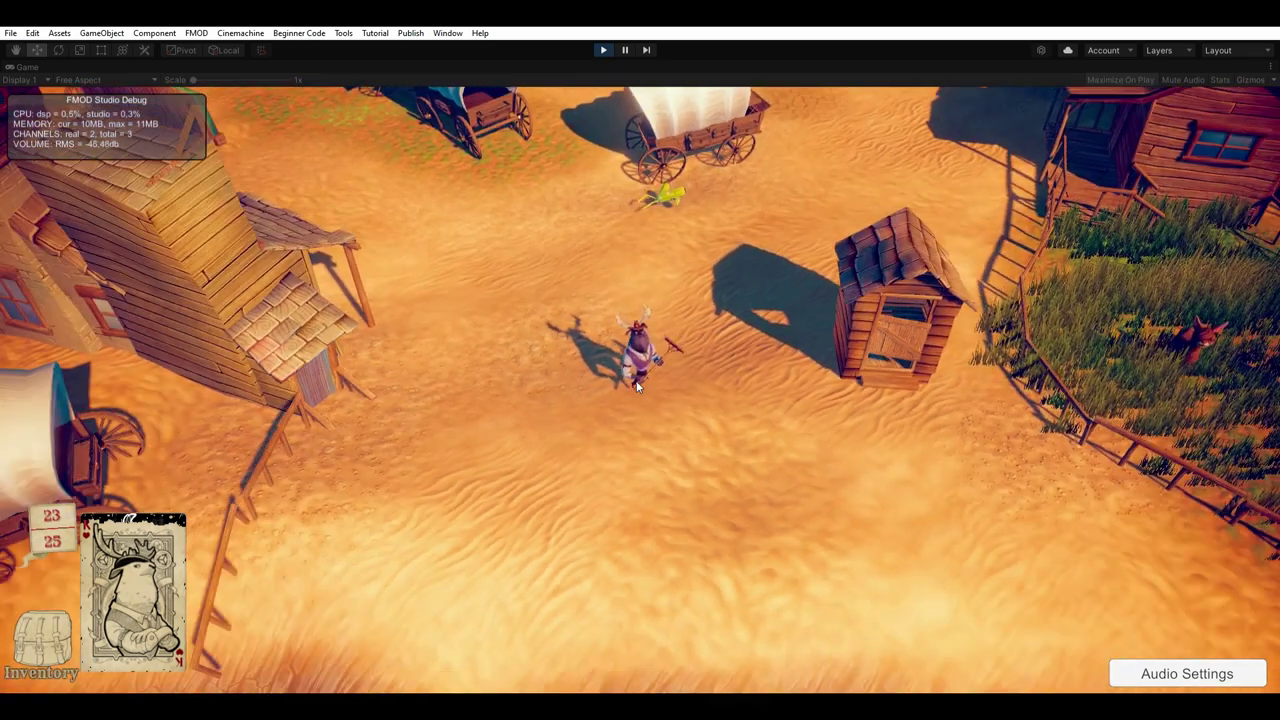
scroll(636, 382, down, 1)
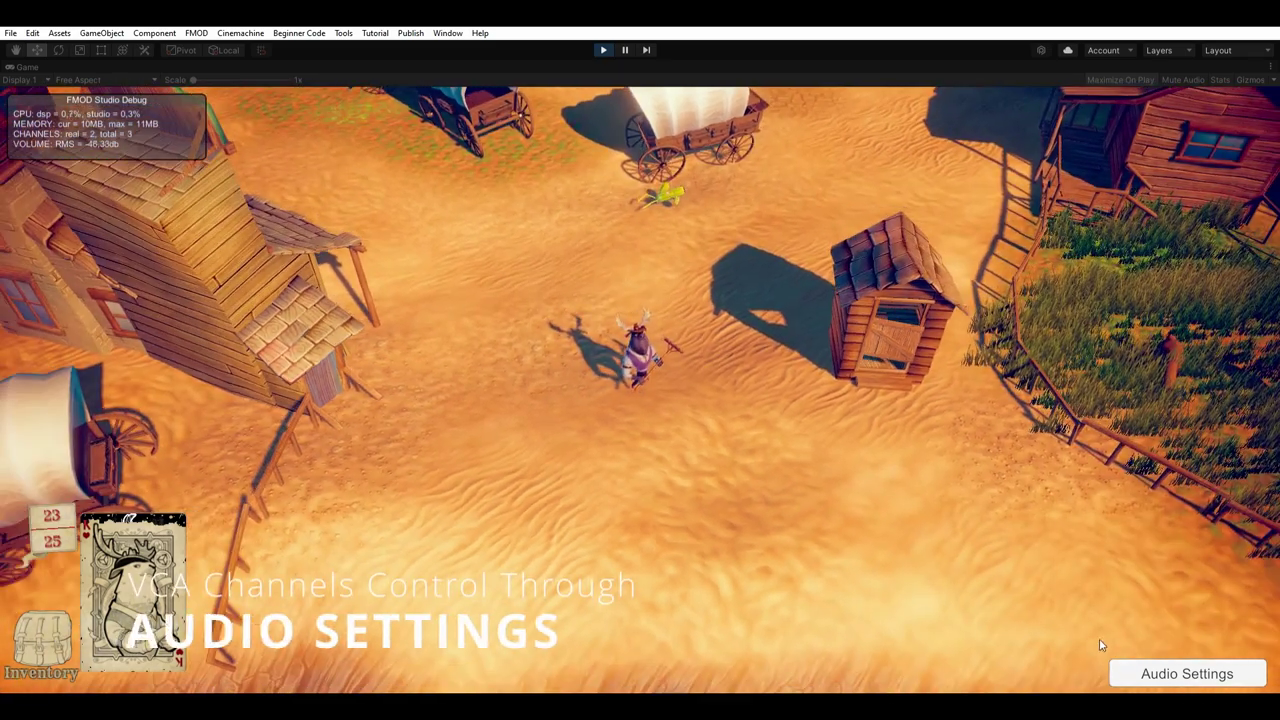
Open Audio Settings and nudge the Music Volume slider slightly above zero.
click(1133, 667)
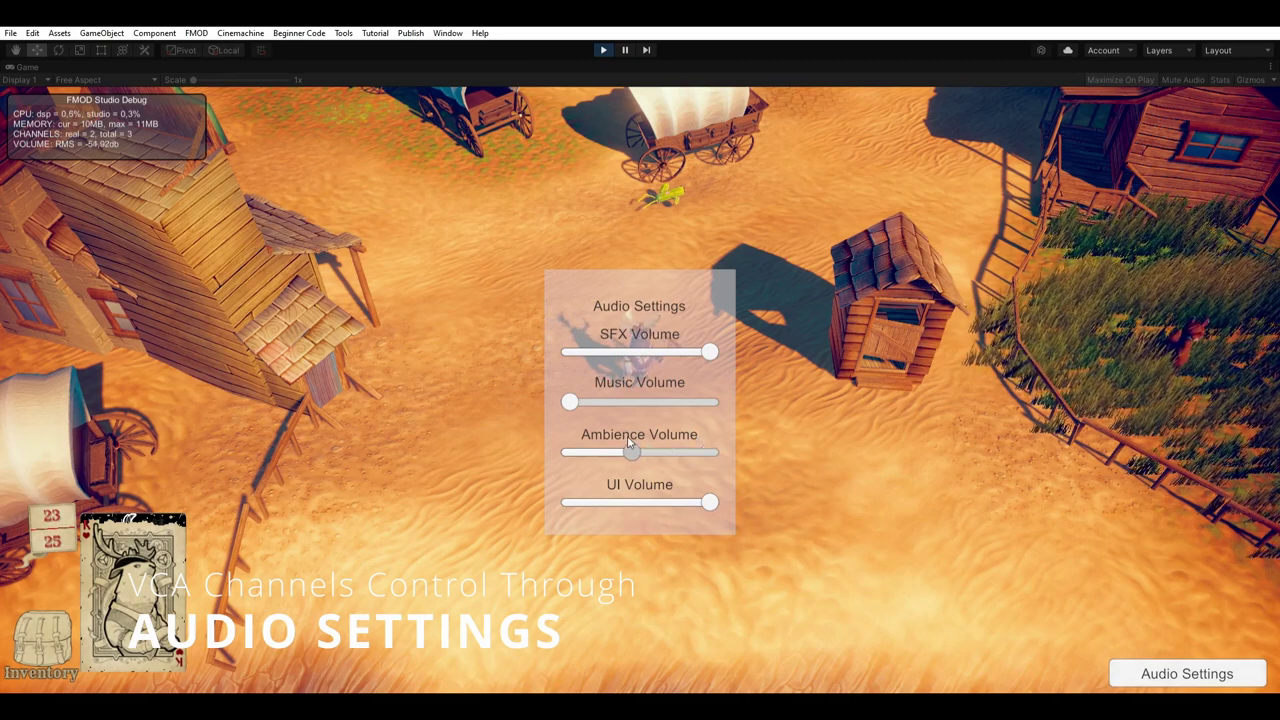
drag(686, 397, 697, 398)
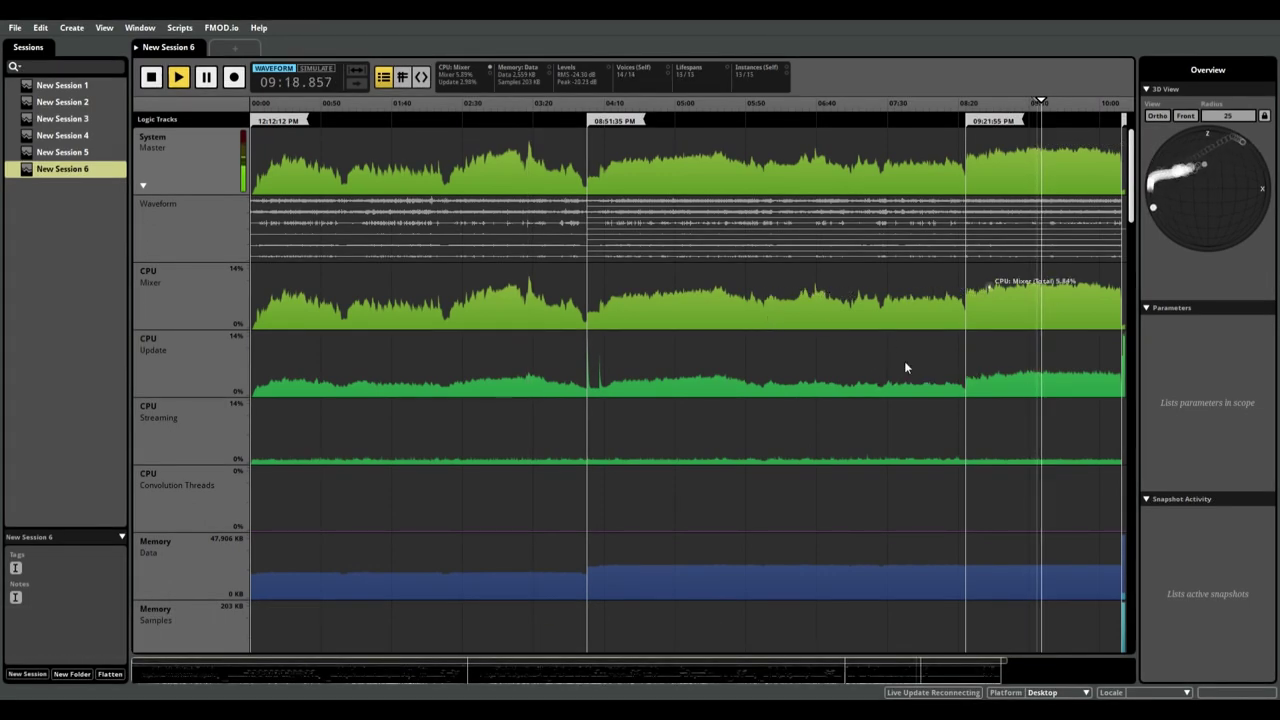
Scroll the New Session 6 Logic Tracks list down to the Cactus event tracks.
scroll(186, 495, down, 10)
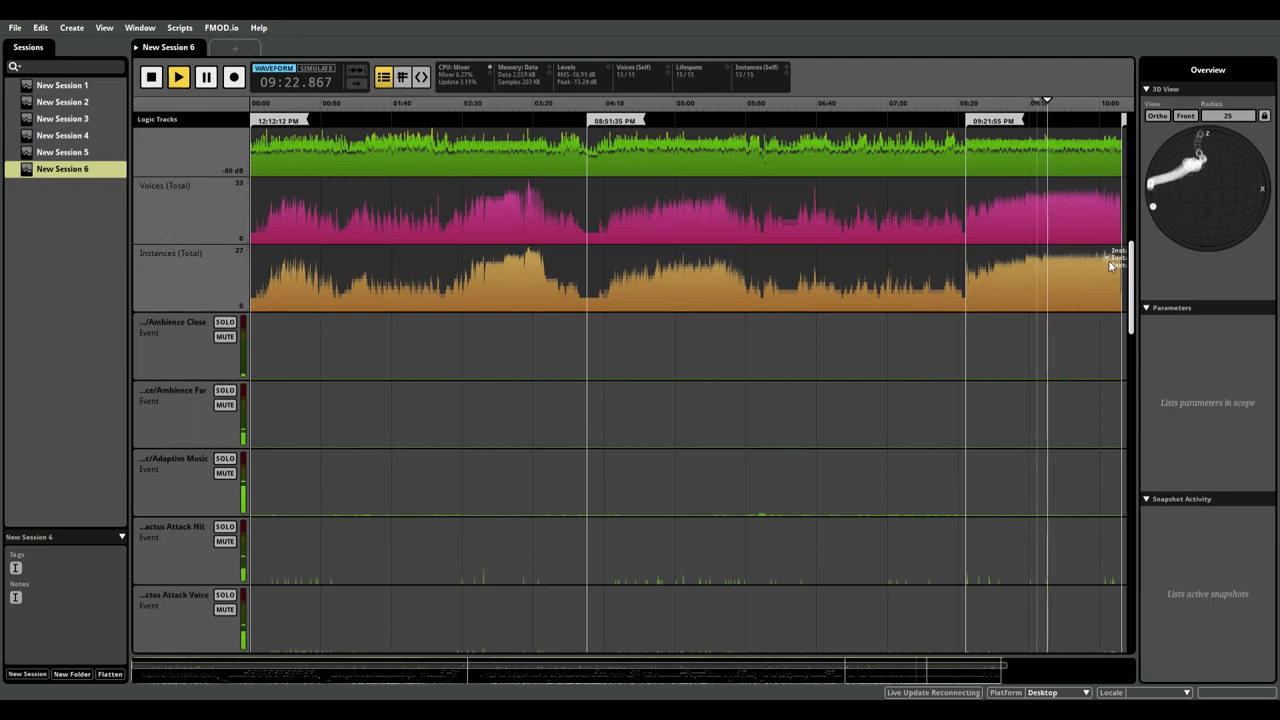
scroll(1047, 281, up, 1)
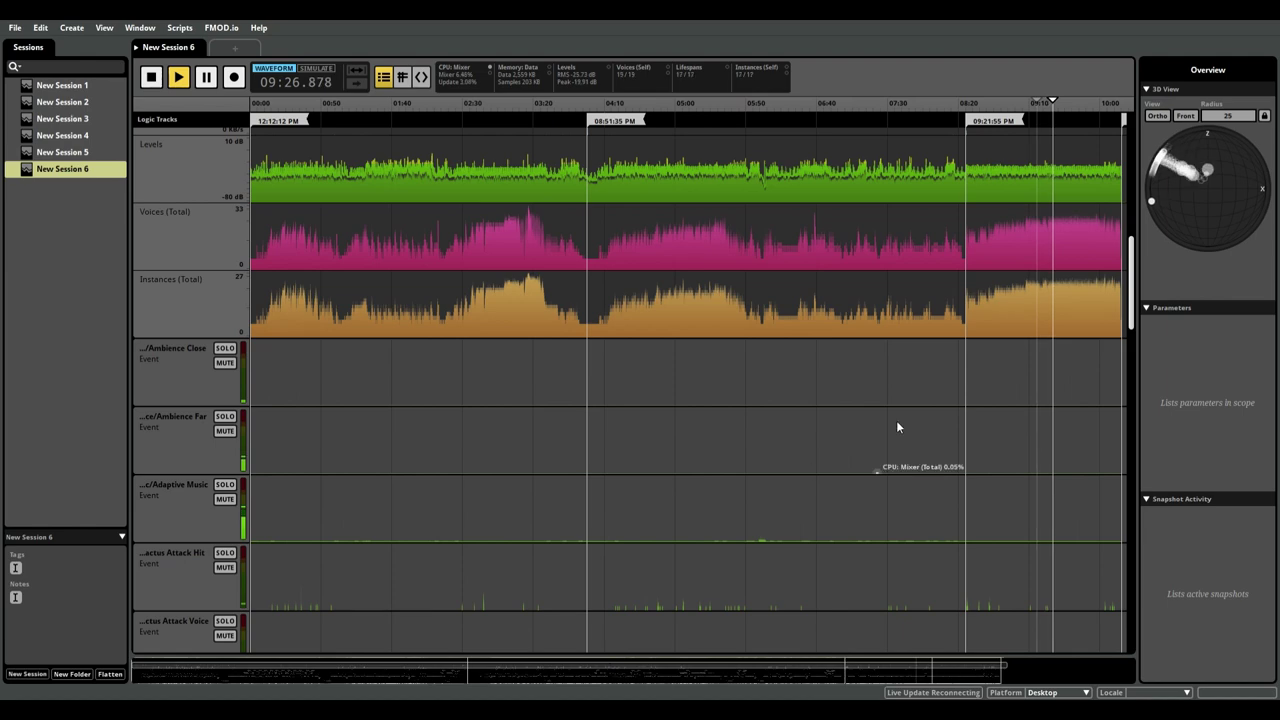
scroll(366, 521, down, 3)
scroll(225, 556, down, 3)
scroll(495, 580, down, 5)
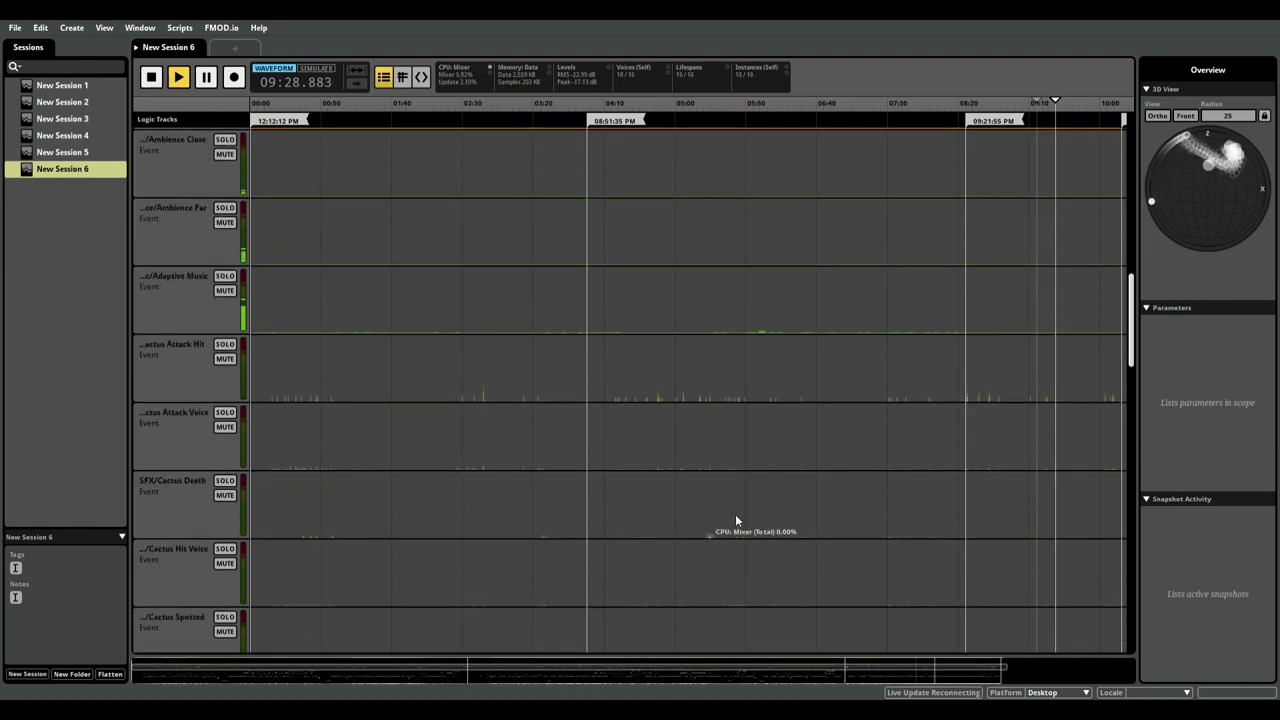
scroll(735, 520, down, 3)
scroll(735, 520, down, 2)
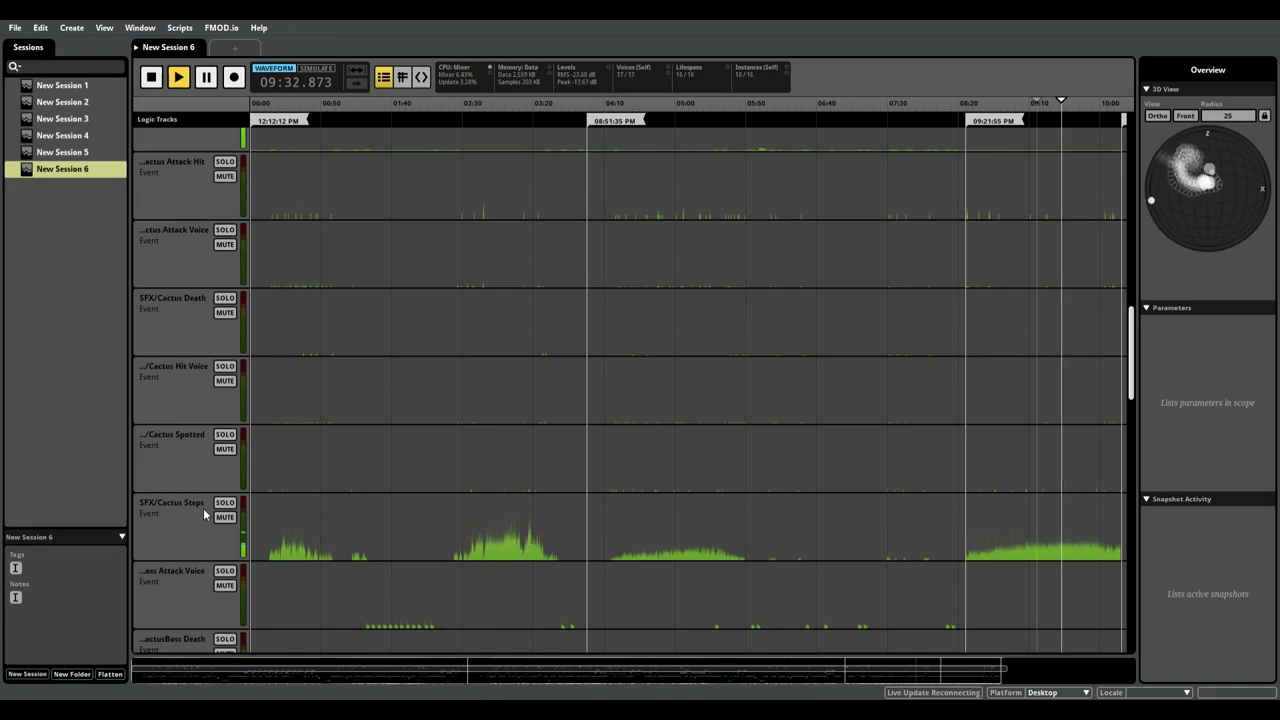
scroll(498, 558, down, 2)
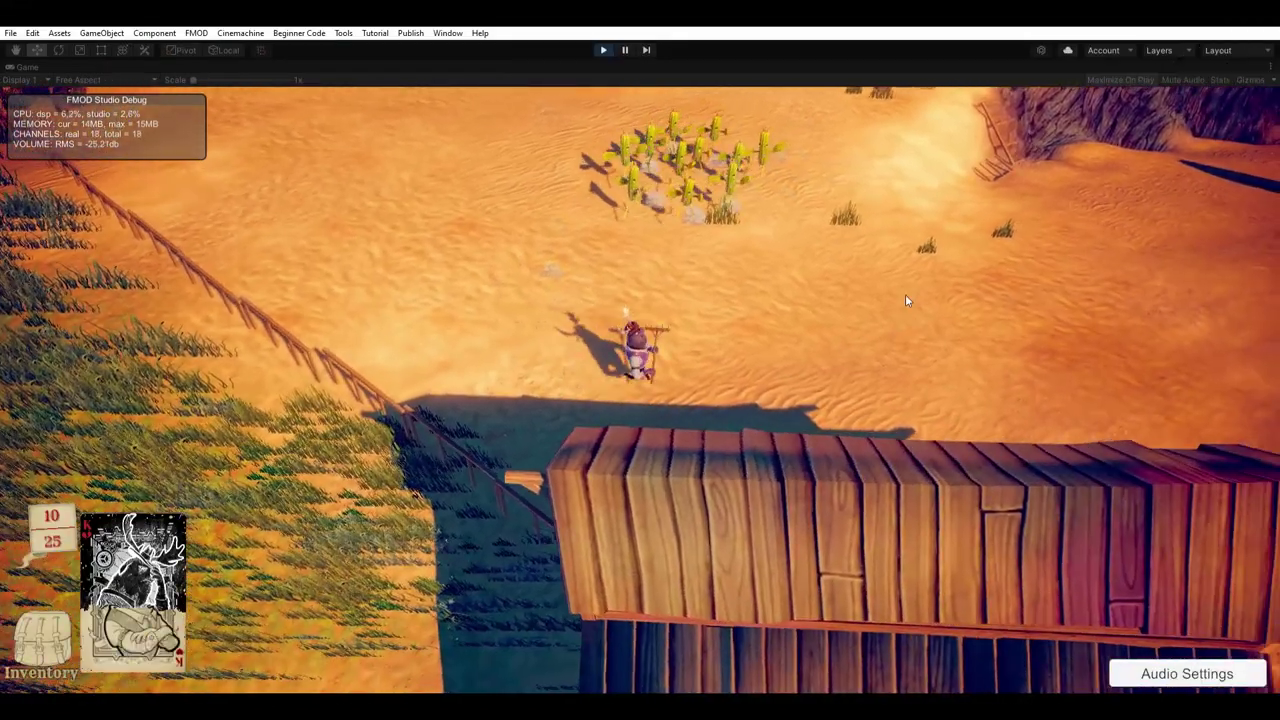